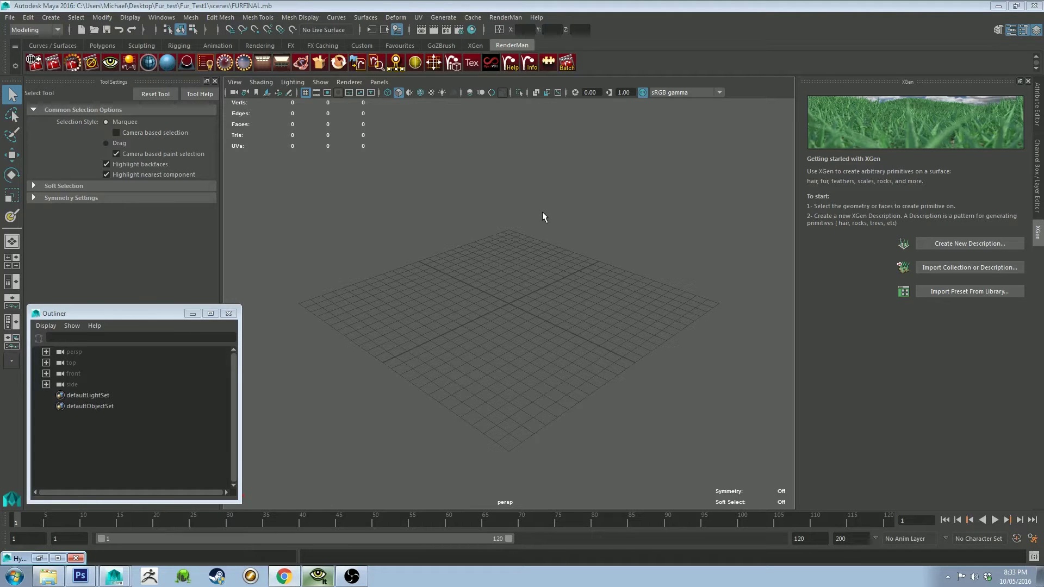
# - Dolly the perspective view toward the grid and stretch the Outliner taller to list more items
pyautogui.keyDown('alt'); pyautogui.moveTo(521, 197); pyautogui.dragTo(537, 327, button='right'); pyautogui.keyUp('alt')
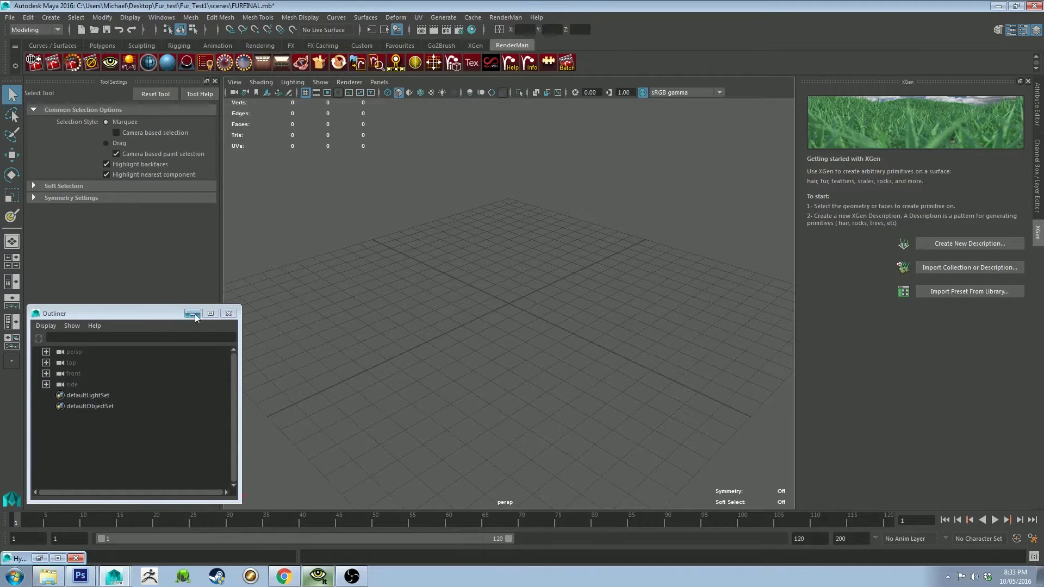
pyautogui.moveTo(165, 305); pyautogui.dragTo(159, 218)
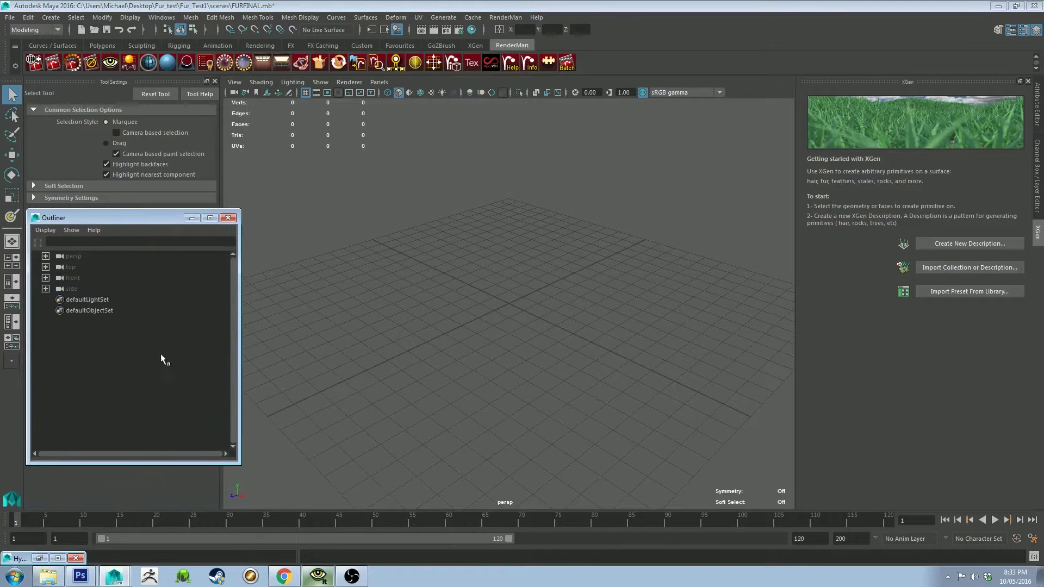
pyautogui.moveTo(161, 465); pyautogui.dragTo(163, 501)
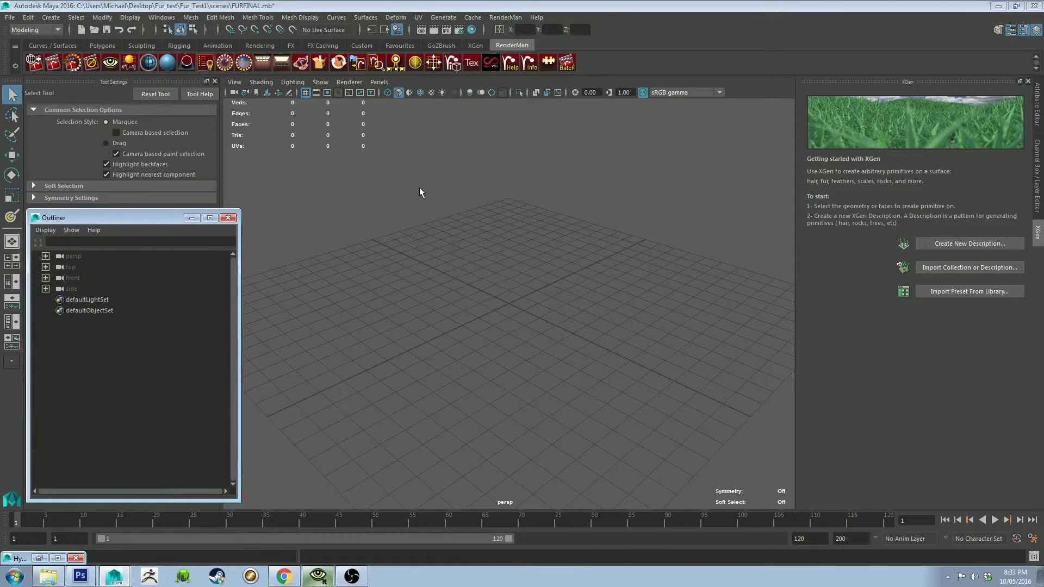
# - Add a RenderMan environment dome light and import the purp_Body creature, framed and smooth-displayed
pyautogui.click(225, 63)
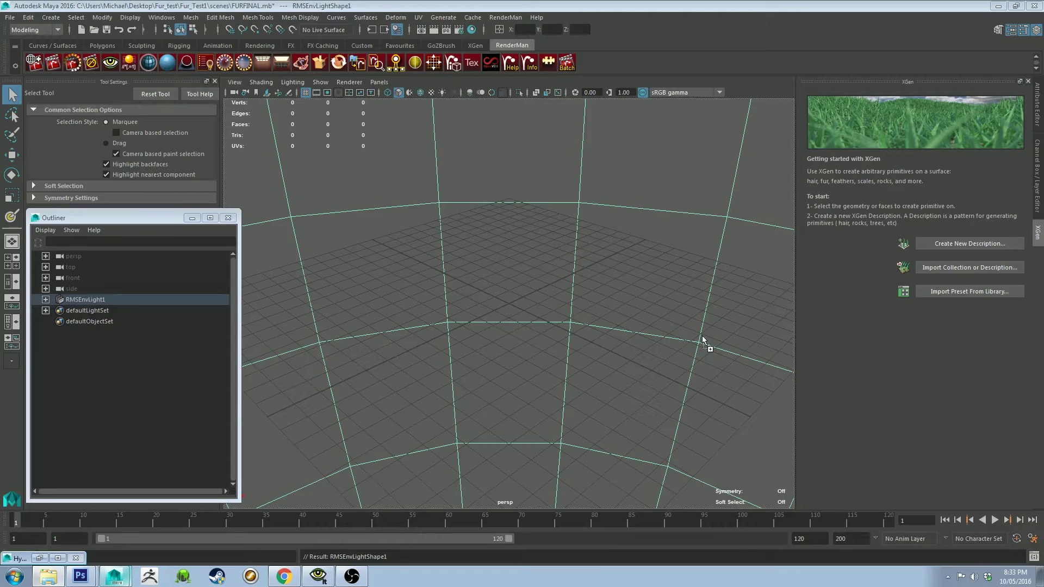
pyautogui.moveTo(701, 345); pyautogui.dragTo(541, 321)
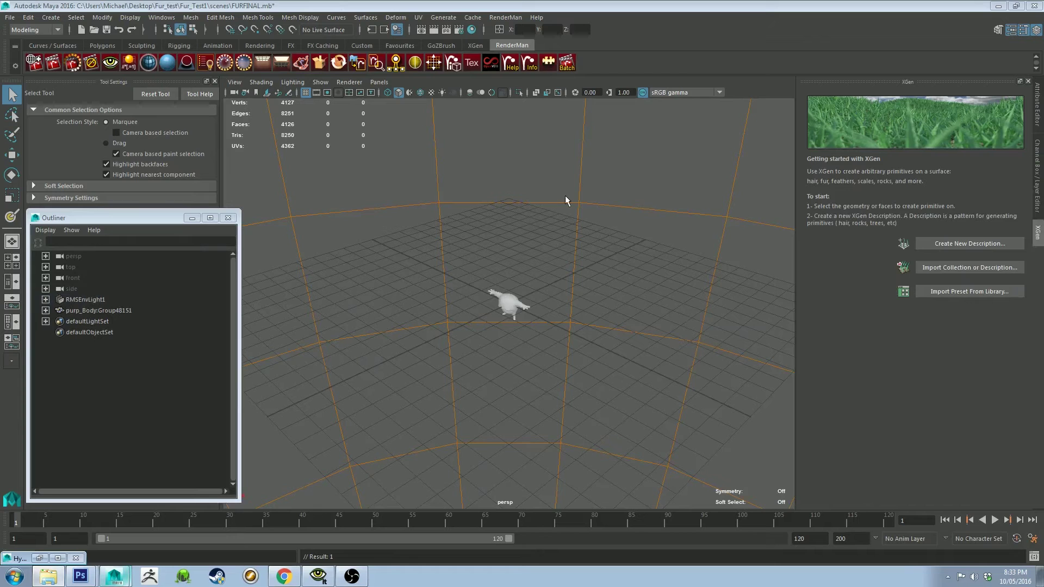
pyautogui.press('f')
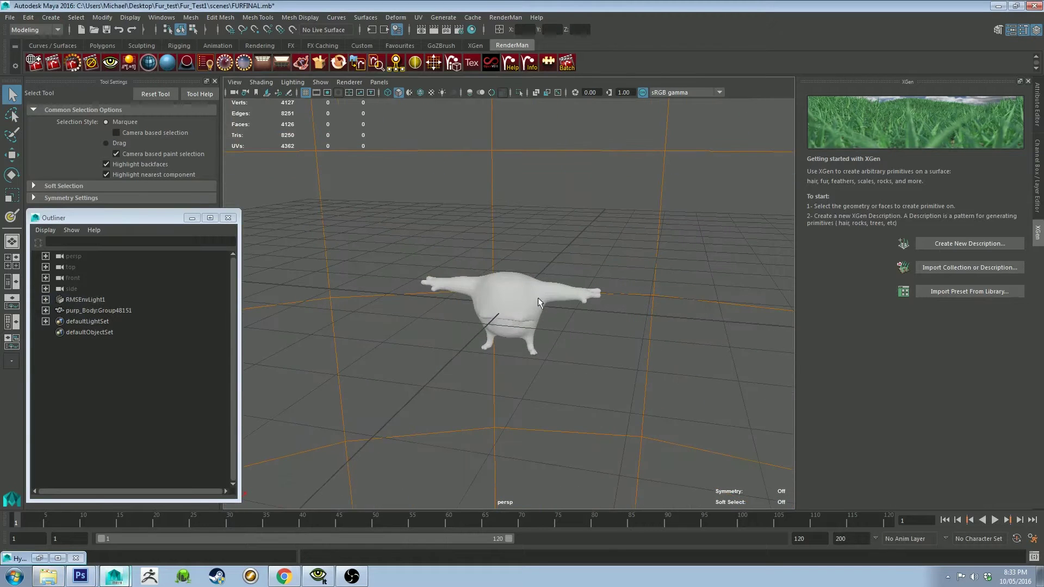
pyautogui.click(543, 295)
pyautogui.press('3')
pyautogui.scroll(5, 553, 235)
pyautogui.scroll(-2, 638, 439)
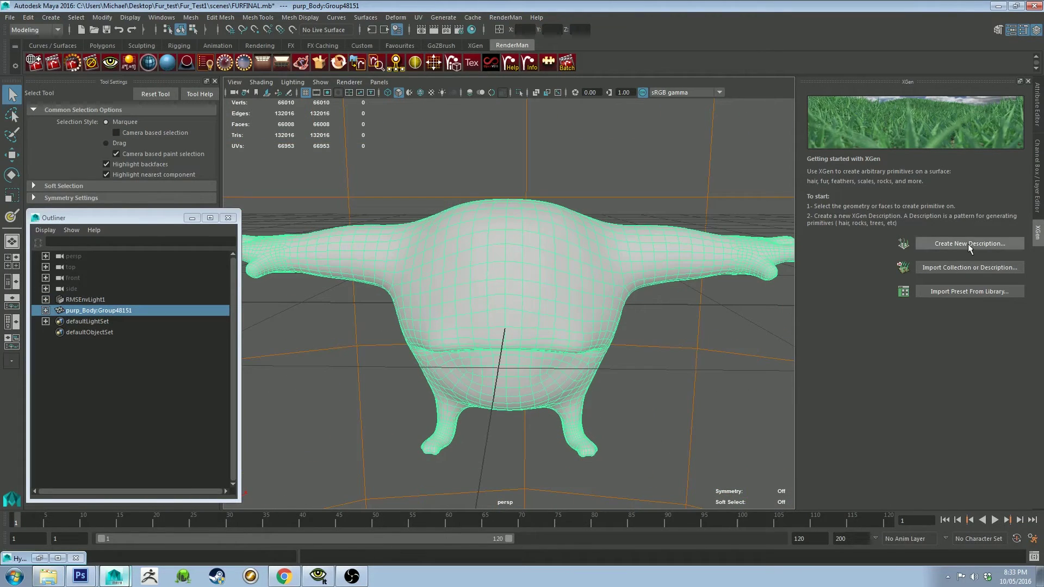
# - Create XGen description furryguy in collection furryguyfur using groomable splines
pyautogui.click(968, 244)
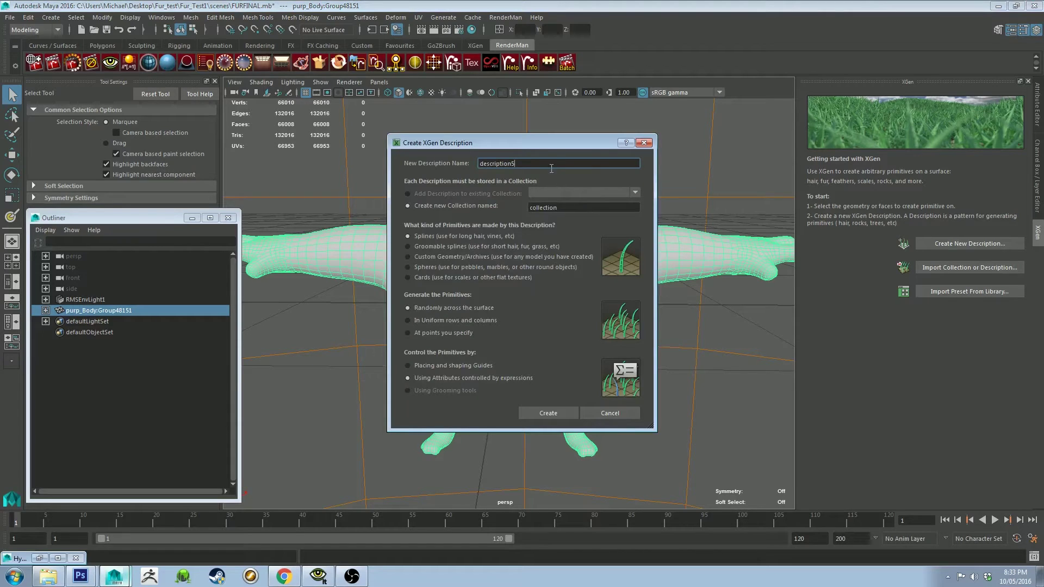
pyautogui.write('furryguy')
pyautogui.doubleClick(602, 211)
pyautogui.write('furr')
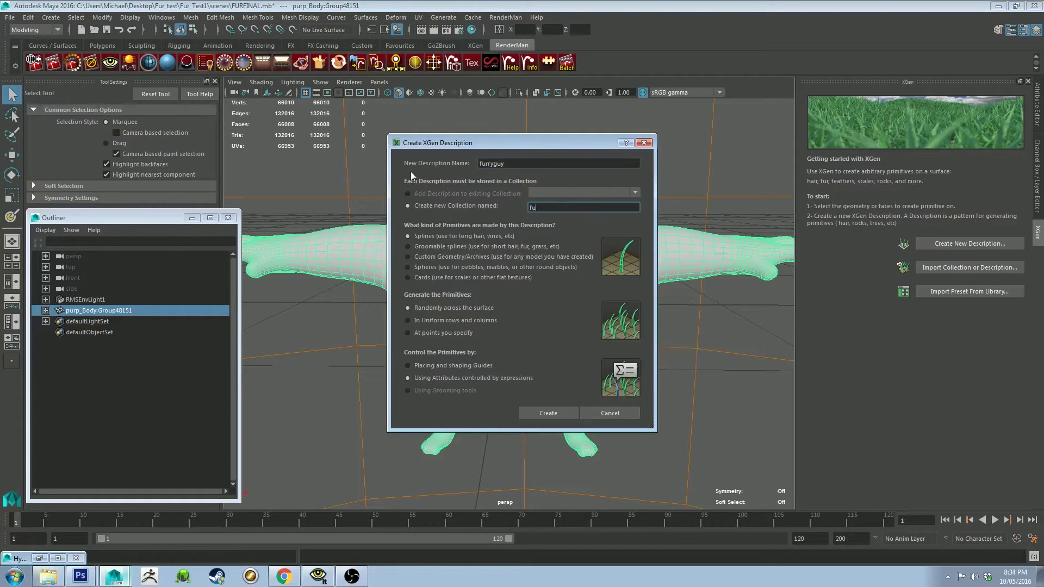
pyautogui.write('yguyfur')
pyautogui.click(419, 247)
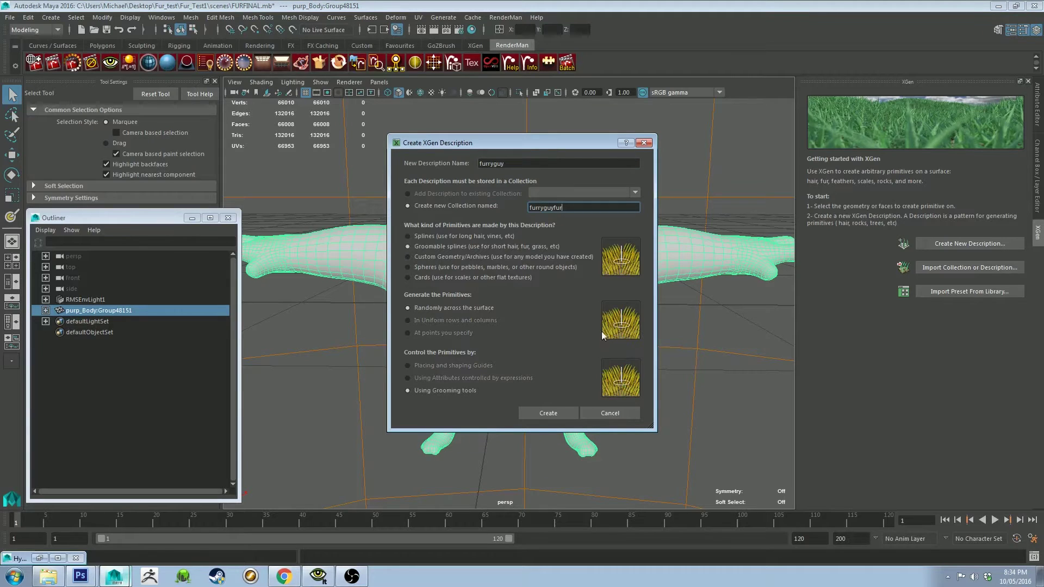
pyautogui.click(549, 414)
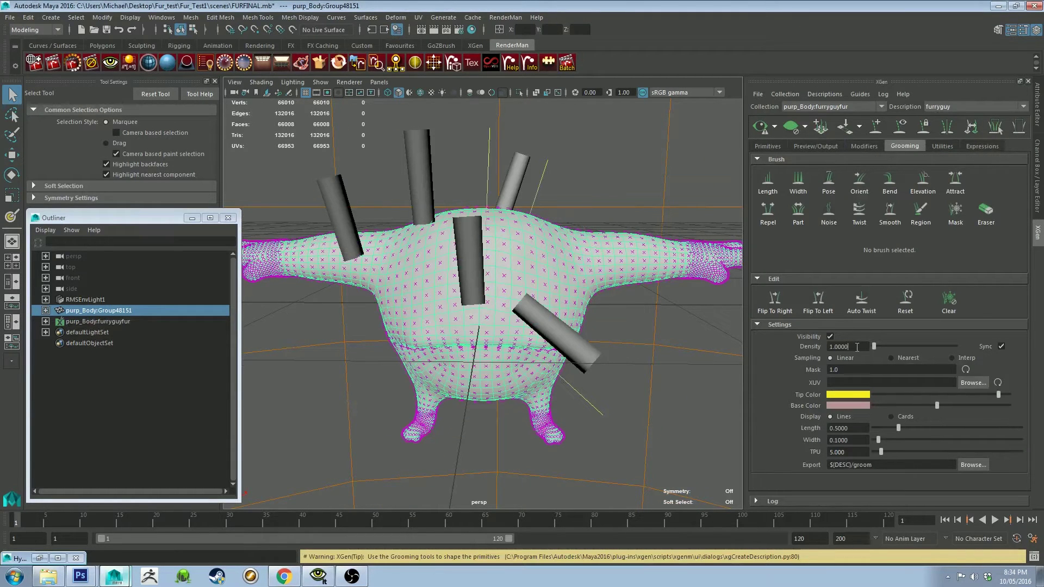
# - Set the fur Density to 10000, Length to 0.1 and Width to 0.005
pyautogui.click(849, 347)
pyautogui.write('10000')
pyautogui.press('Return')
pyautogui.press('Tab')
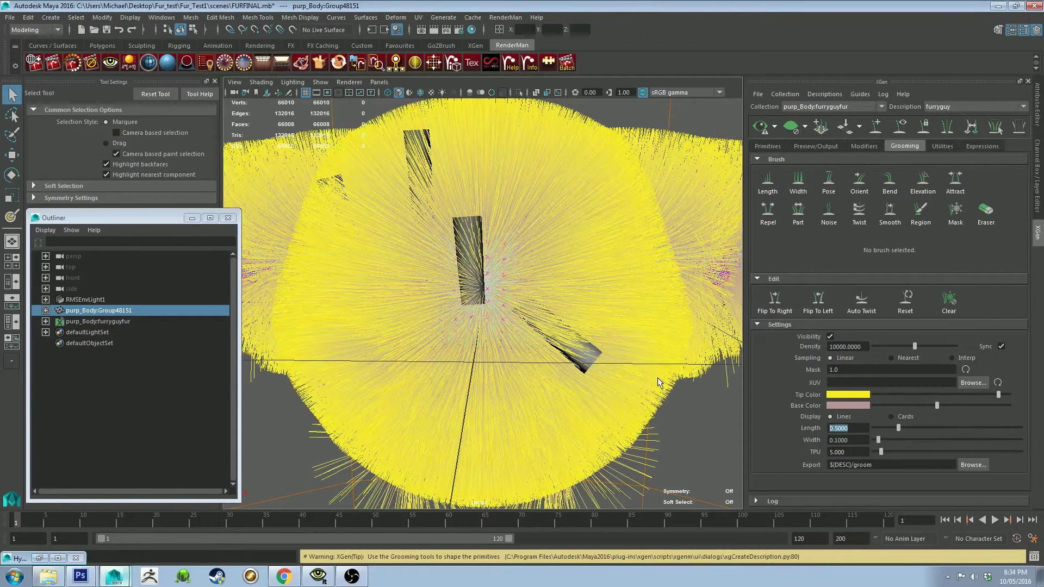
pyautogui.write('0.1')
pyautogui.press('Return')
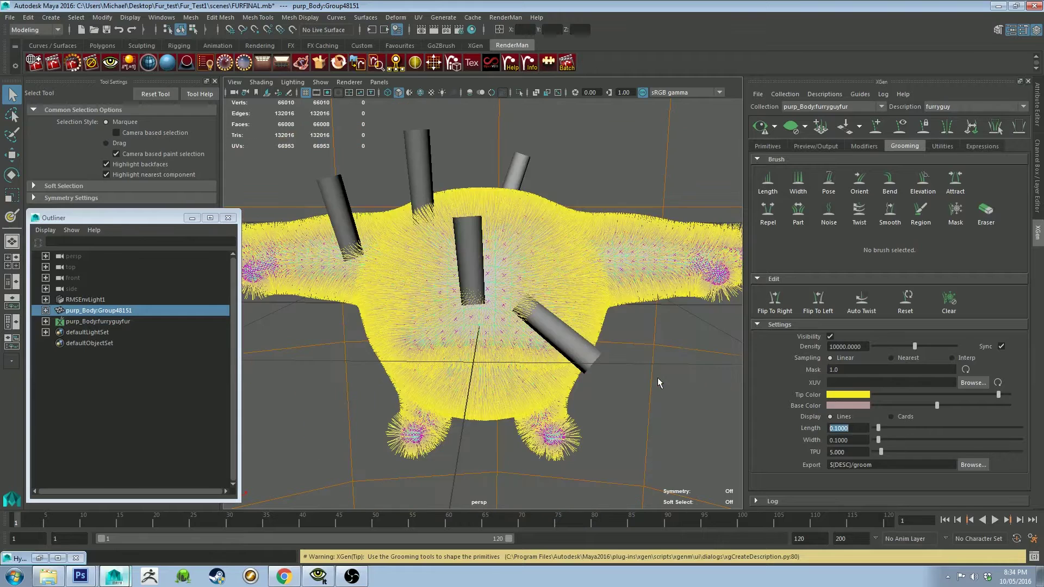
pyautogui.click(850, 439)
pyautogui.doubleClick(850, 440)
pyautogui.write('0.005')
pyautogui.press('Return')
# - Refresh the fur preview, run a RenderMan IPR test render, then close the render window
pyautogui.click(760, 127)
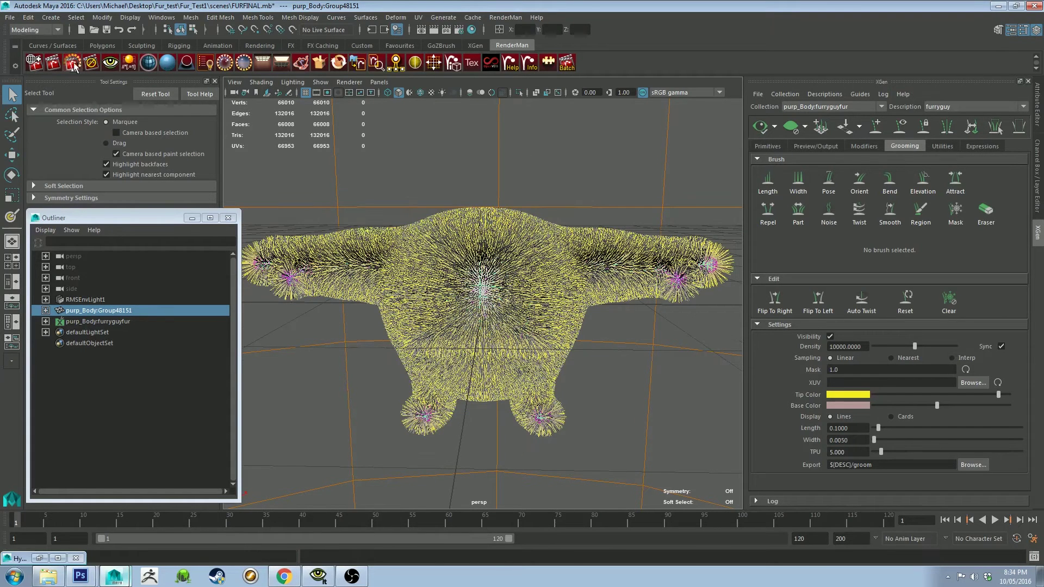
pyautogui.hotkey('alt', '.')
pyautogui.hotkey('alt', ',')
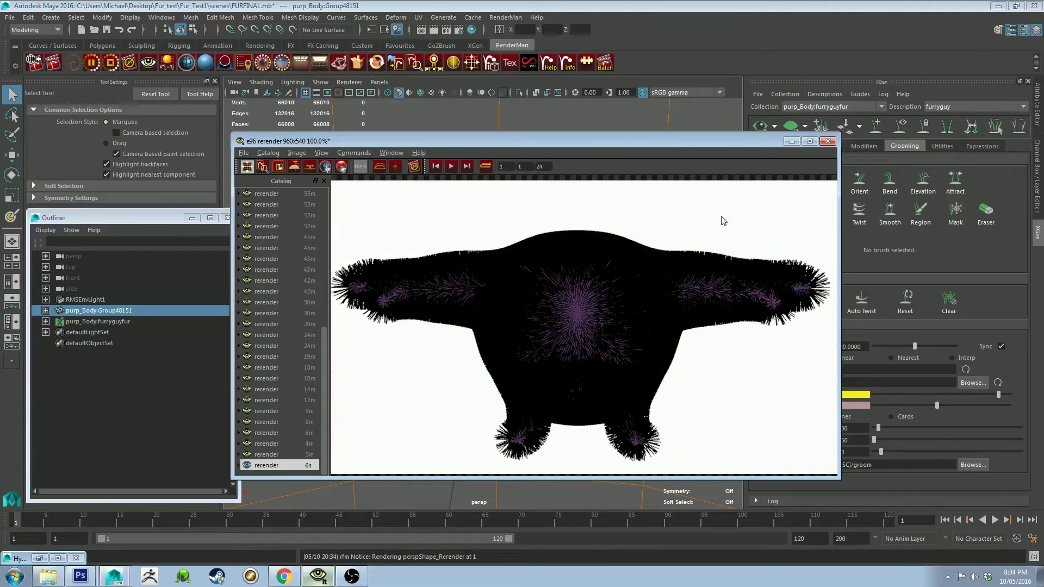
pyautogui.click(109, 63)
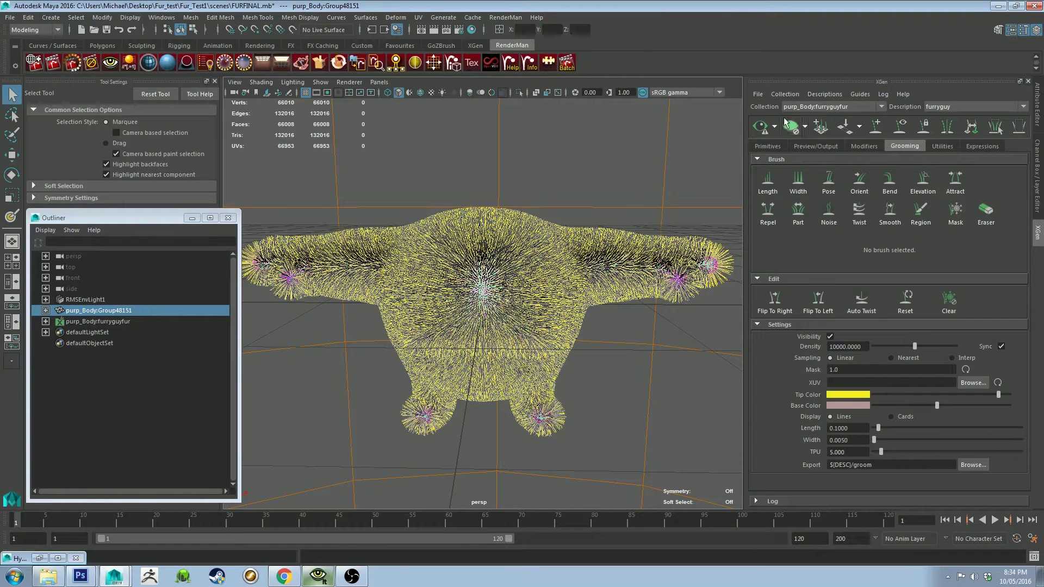
# - Taper the fur strands fully to 1.0 and switch the RenderMan renderer to RIS
pyautogui.click(764, 146)
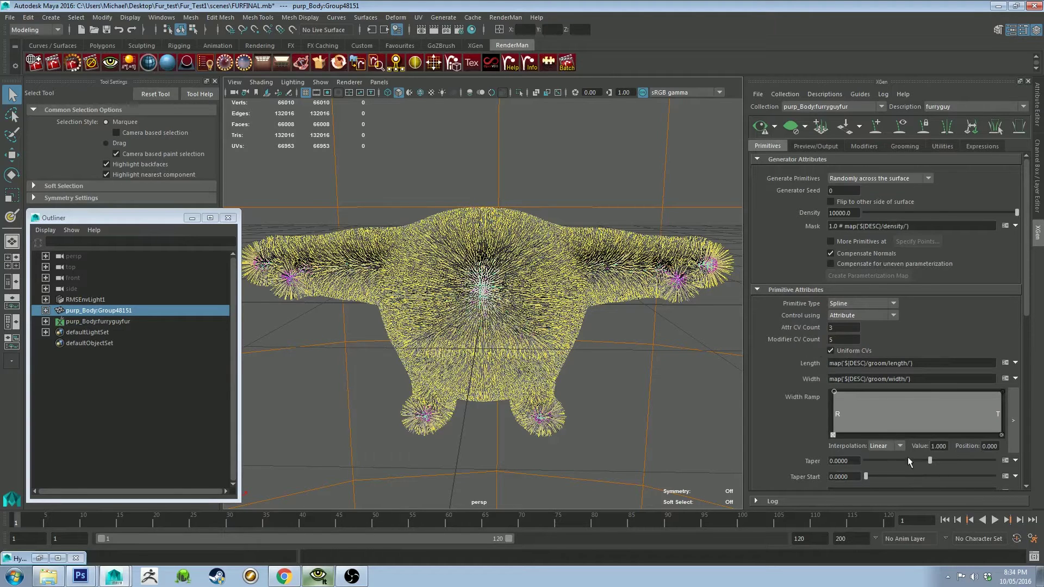
pyautogui.moveTo(930, 461); pyautogui.dragTo(1013, 462)
pyautogui.click(506, 17)
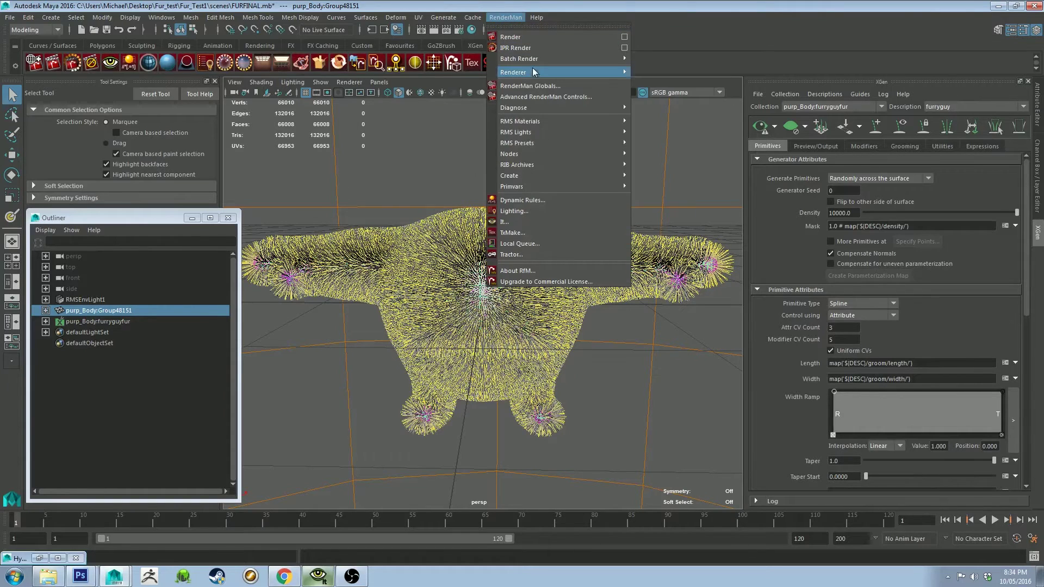
pyautogui.moveTo(613, 73)
pyautogui.click(674, 93)
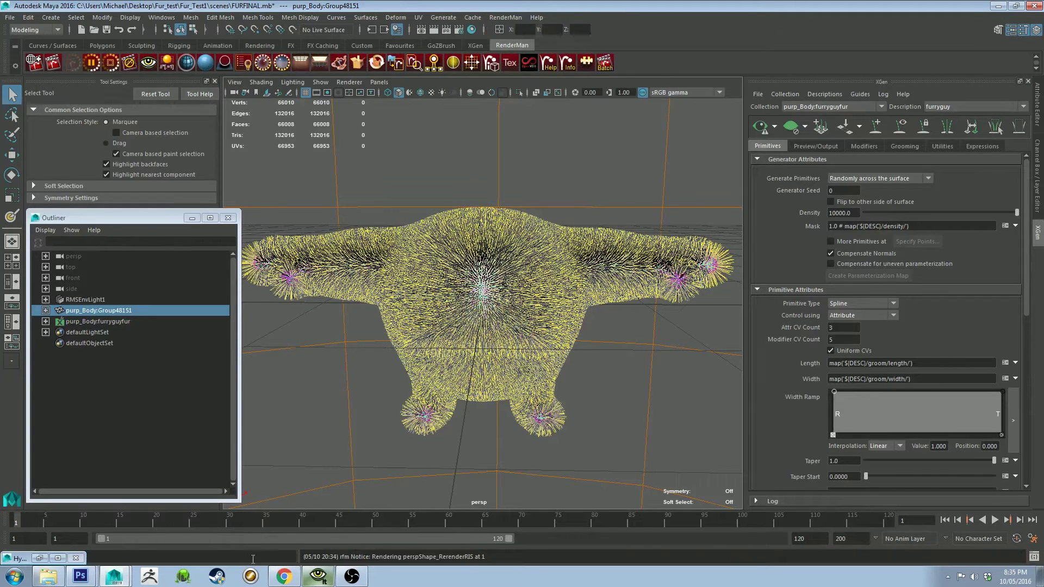
# - View the render image window and confirm RenderMan/RIS as the renderer
pyautogui.click(310, 579)
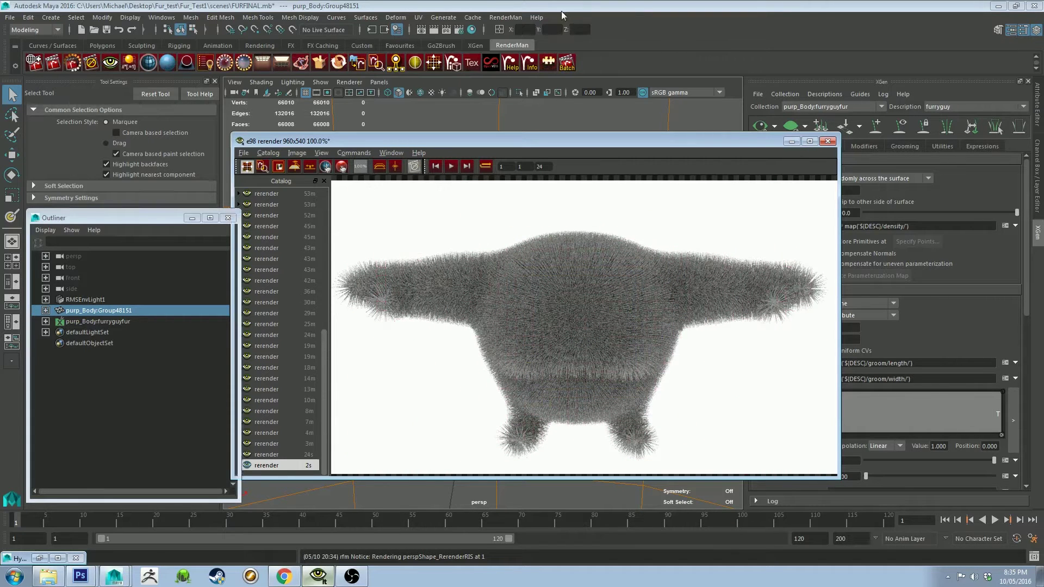
pyautogui.click(505, 18)
pyautogui.moveTo(571, 72)
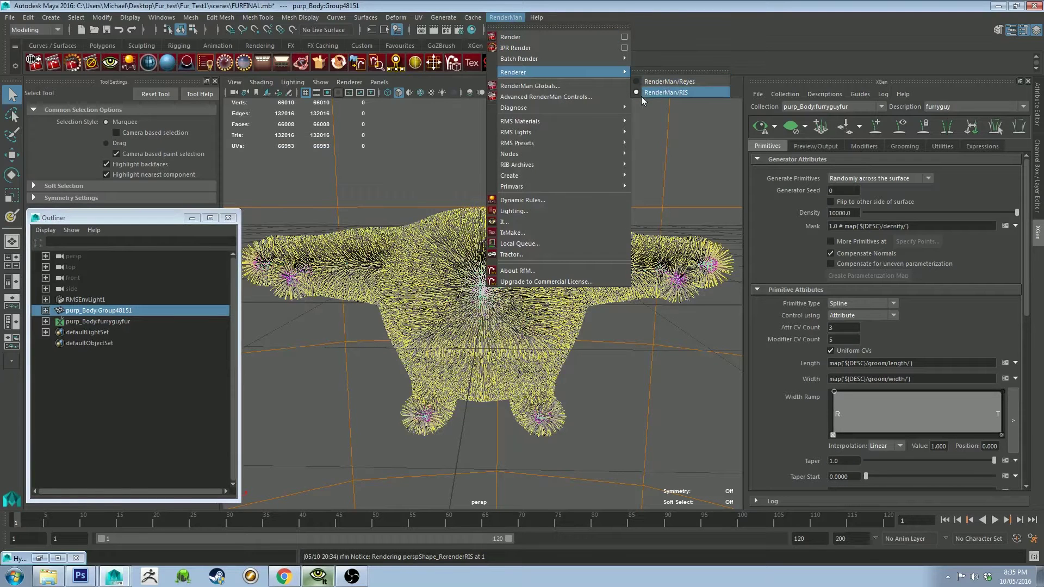
pyautogui.click(641, 93)
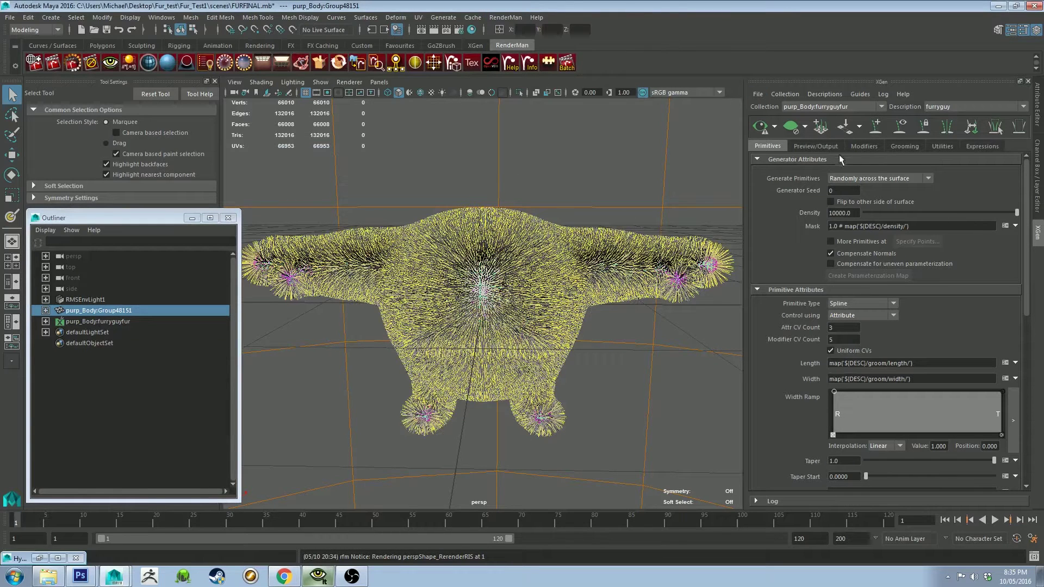
# - Set the fur output renderer to RenderMan and assign a new PxrMarschnerHair shader
pyautogui.click(823, 146)
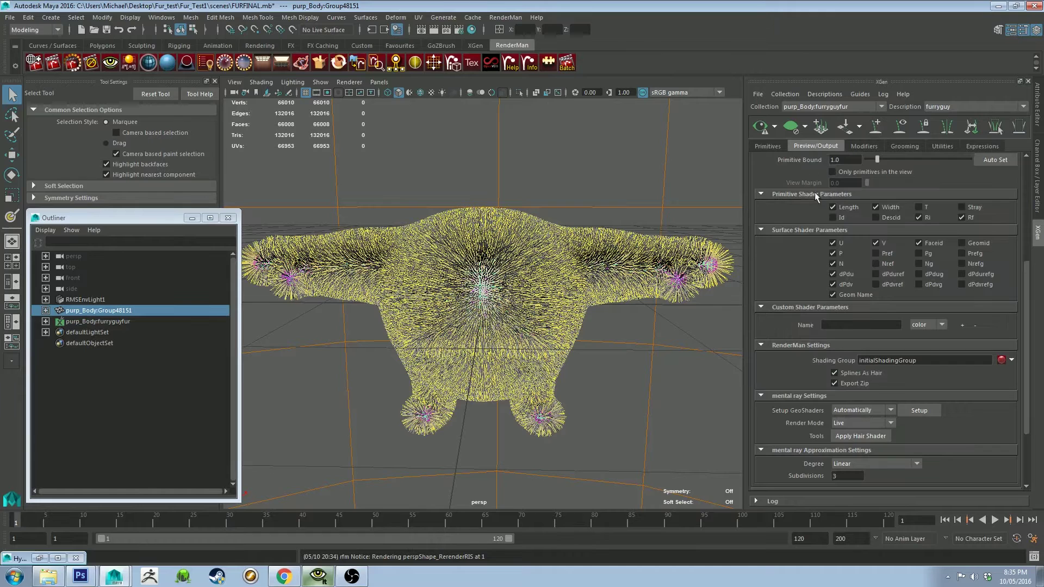
pyautogui.scroll(5, 930, 368)
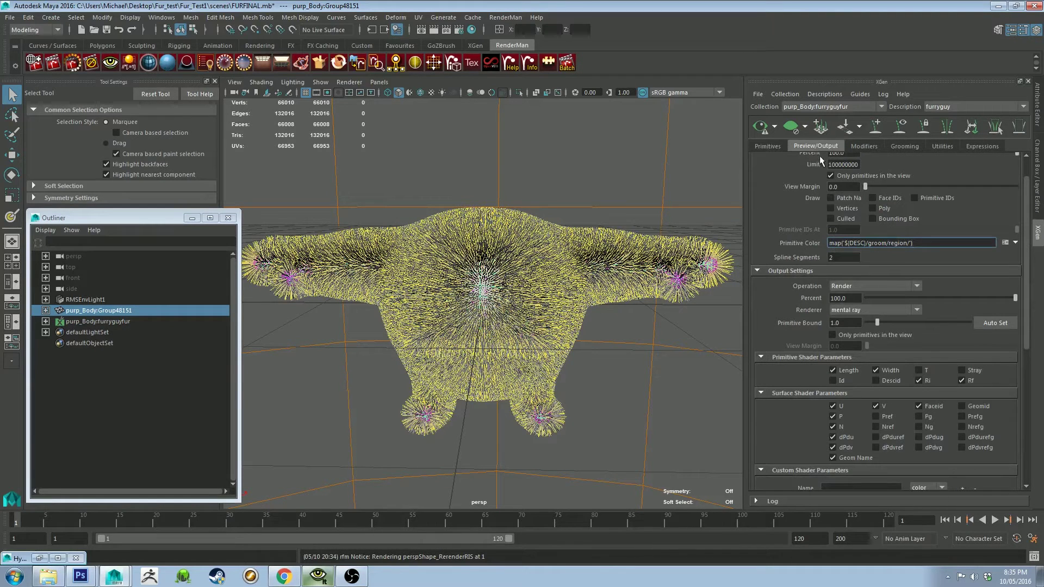
pyautogui.click(874, 310)
pyautogui.click(870, 321)
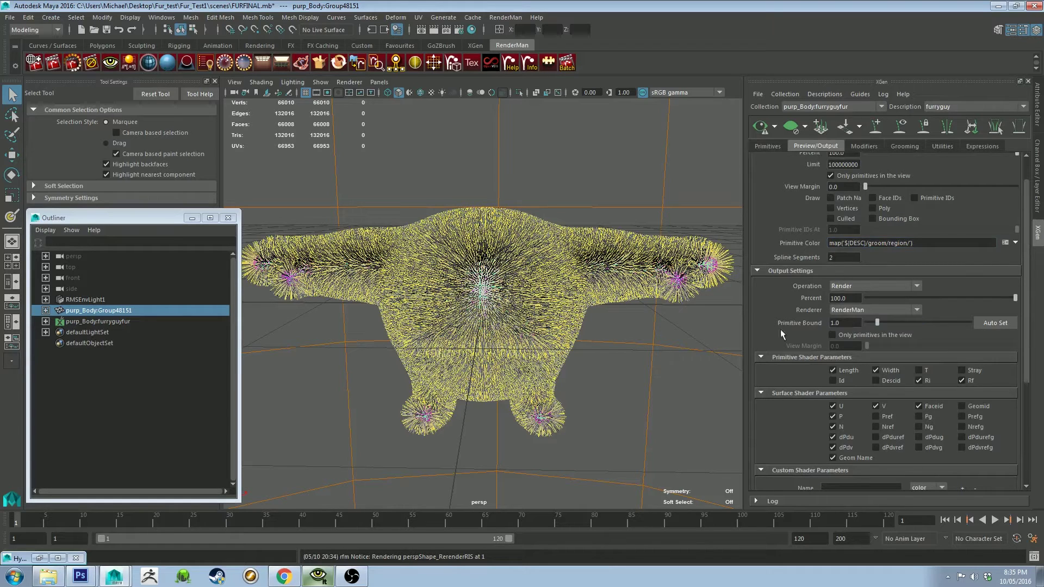
pyautogui.scroll(-5, 784, 325)
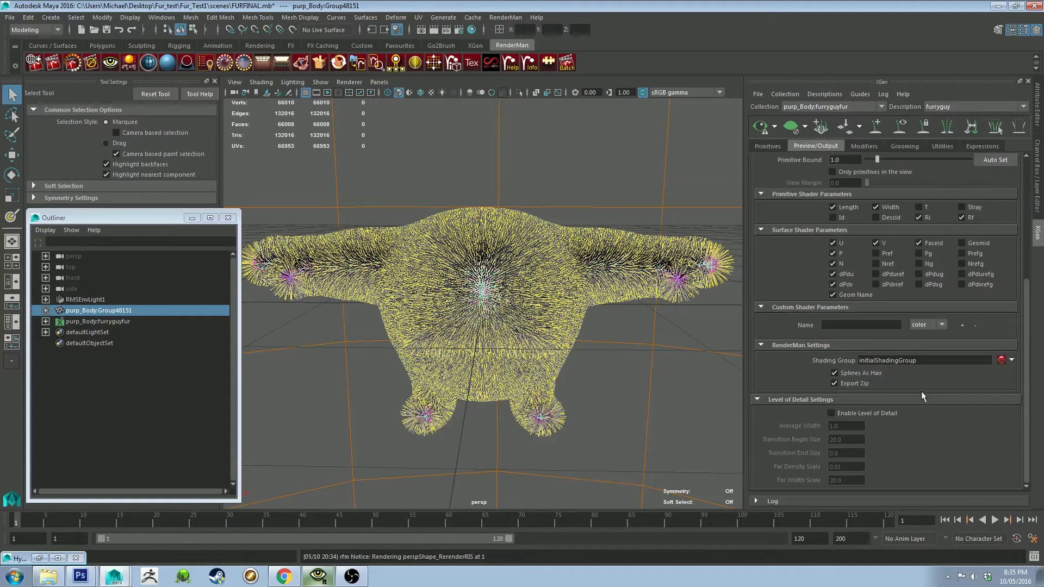
pyautogui.click(1010, 360)
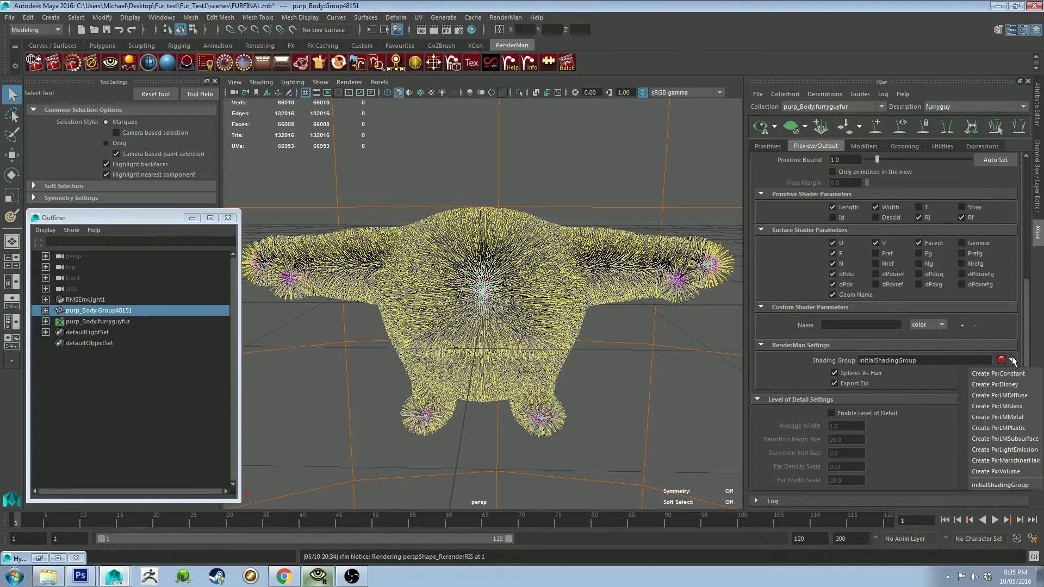
pyautogui.click(1004, 461)
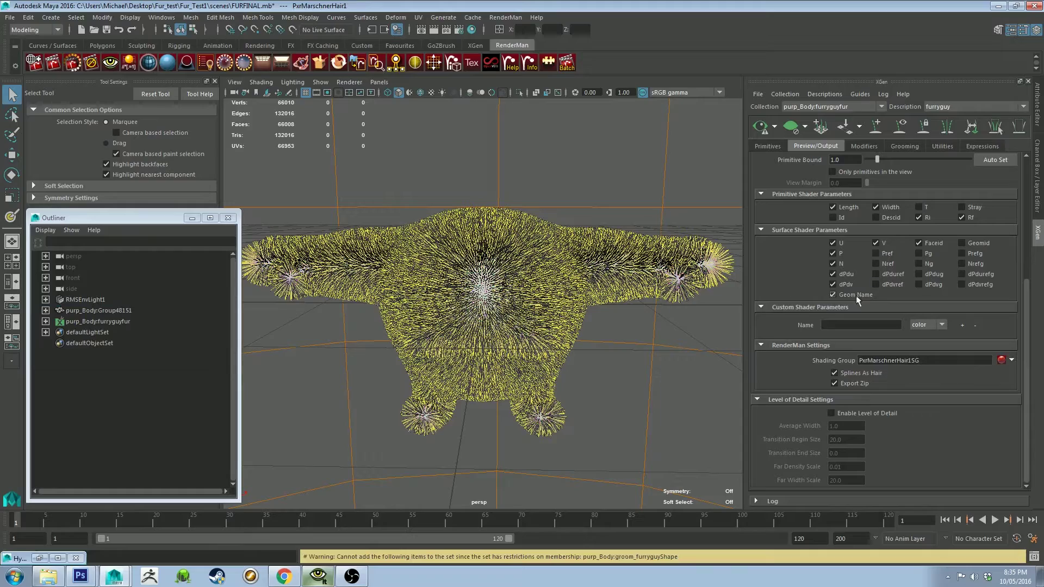
pyautogui.moveTo(587, 179)
pyautogui.keyDown('alt'); pyautogui.mouseDown()
pyautogui.moveTo(634, 178)
pyautogui.moveTo(636, 164)
pyautogui.moveTo(597, 169)
pyautogui.mouseUp(); pyautogui.keyUp('alt')
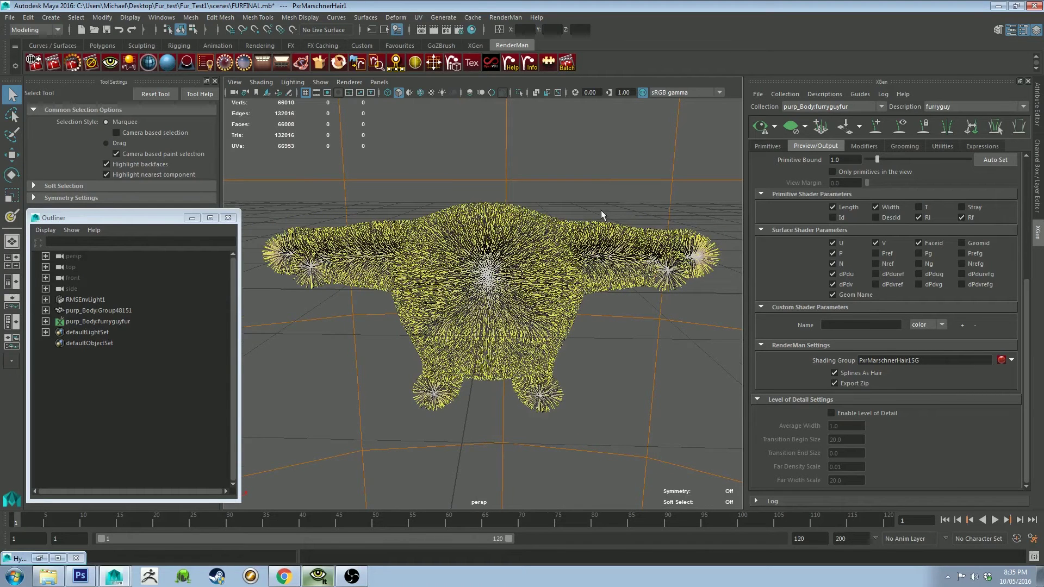
# - Add a custom color shader parameter named furcolmap
pyautogui.click(856, 327)
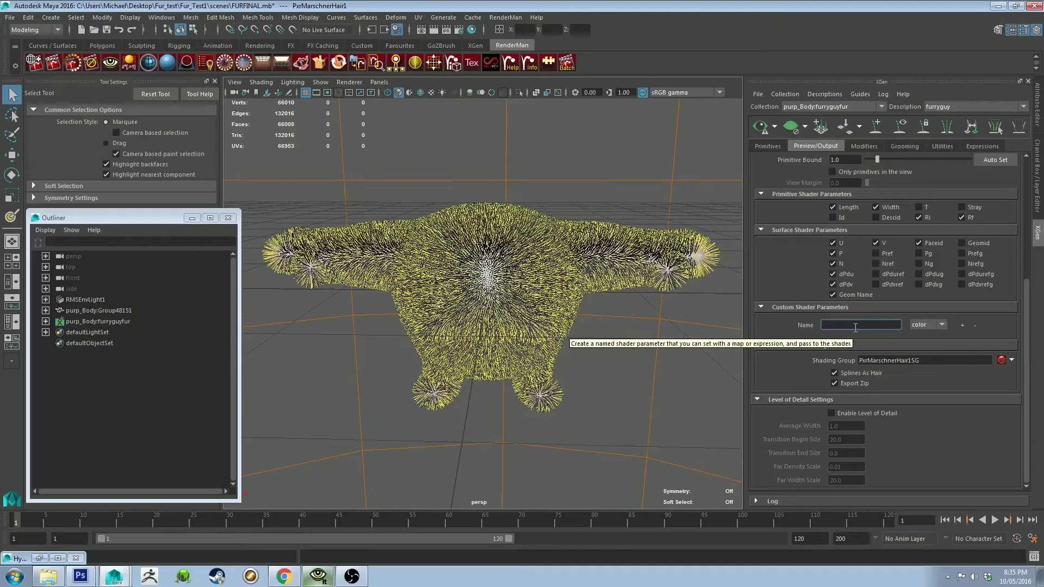
pyautogui.scroll(5, 848, 284)
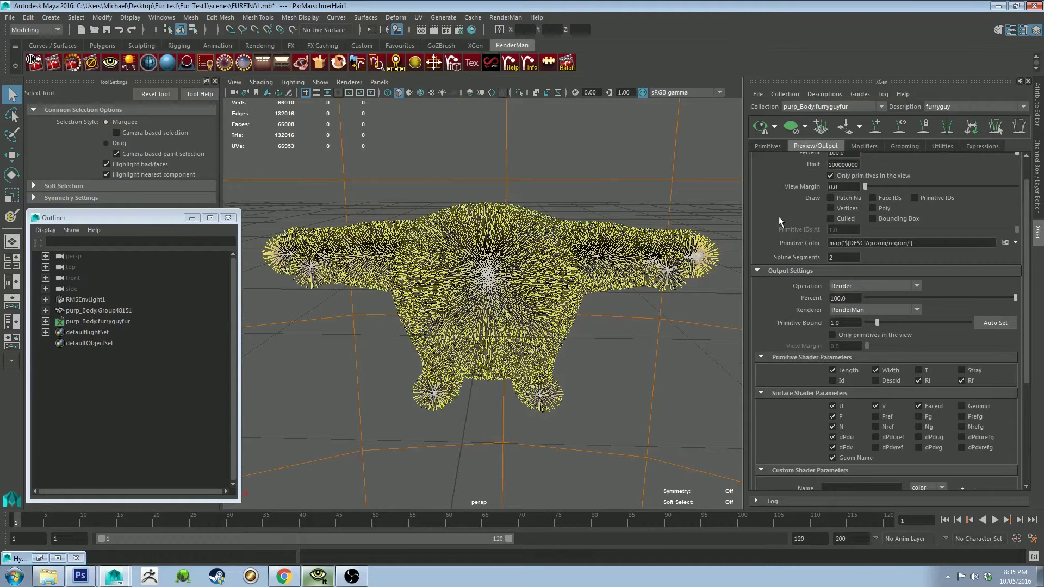
pyautogui.scroll(1, 785, 224)
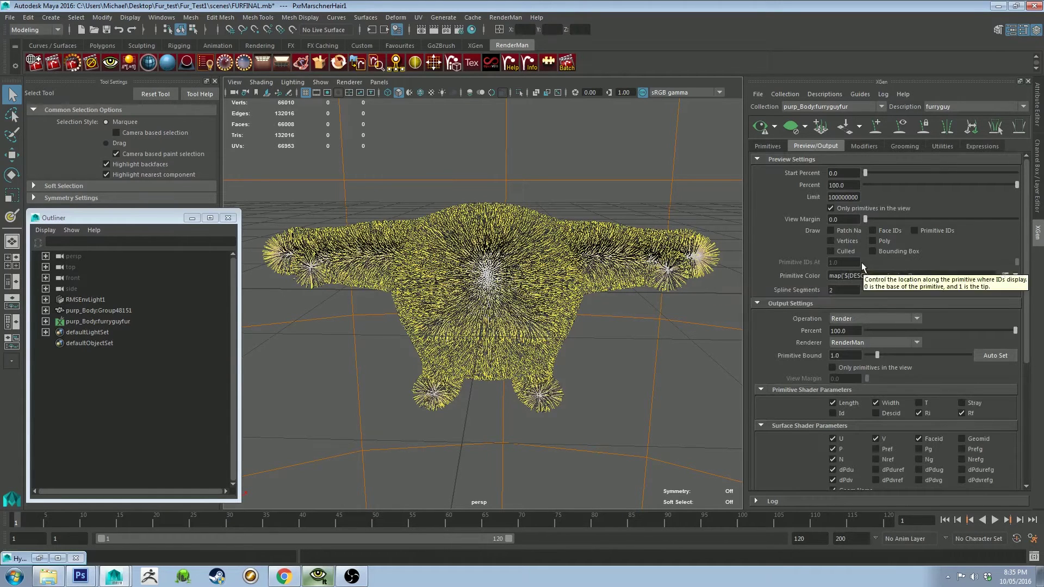
pyautogui.scroll(-6, 798, 262)
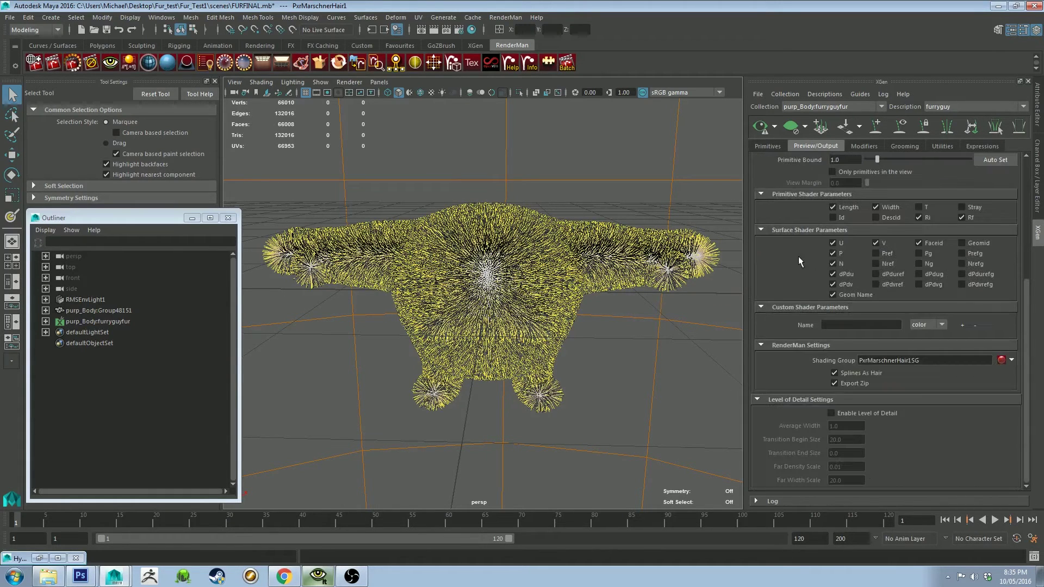
pyautogui.click(855, 325)
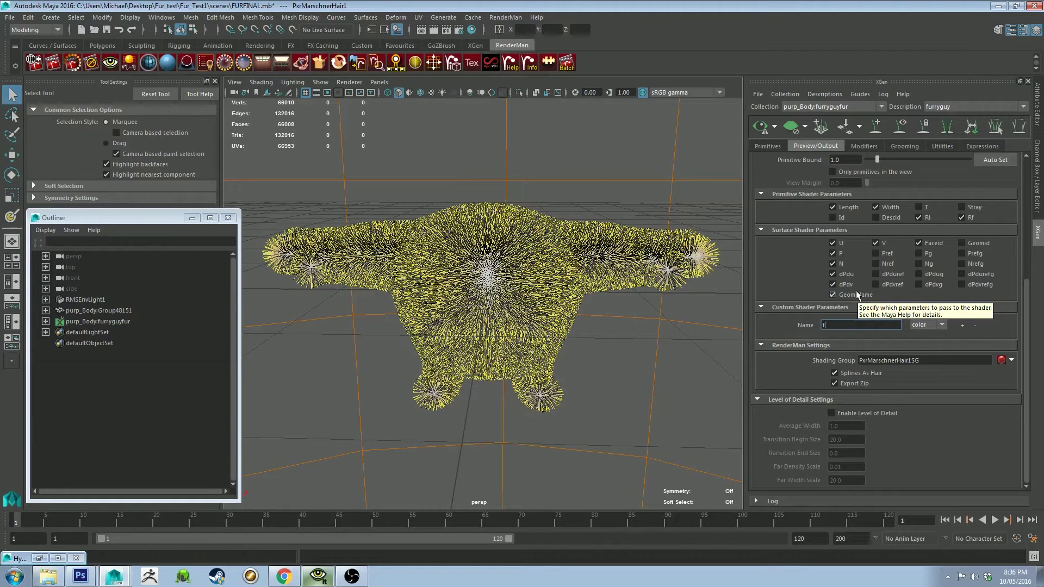
pyautogui.write('furcolmap')
pyautogui.click(921, 326)
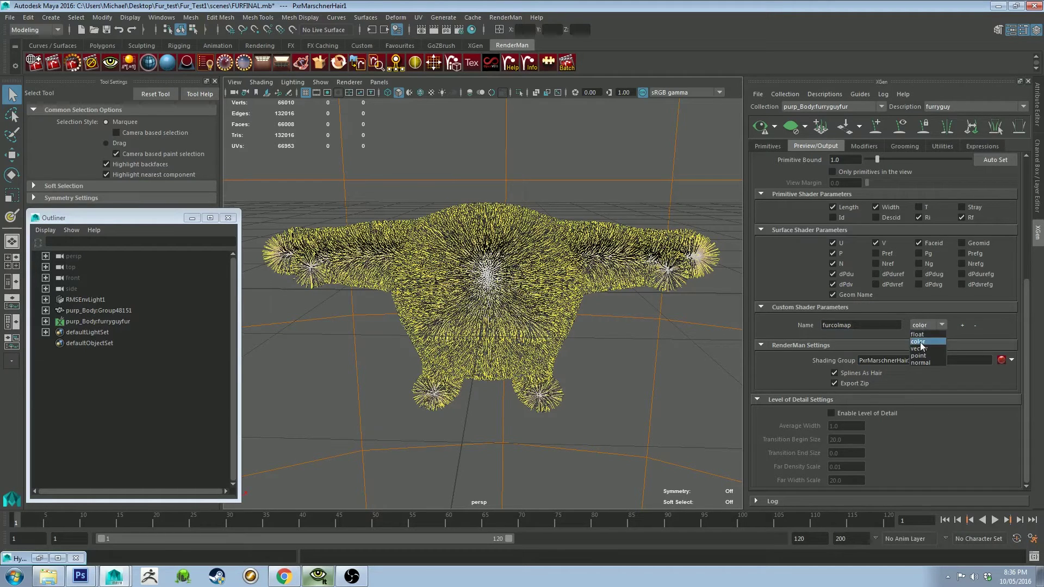
pyautogui.click(962, 325)
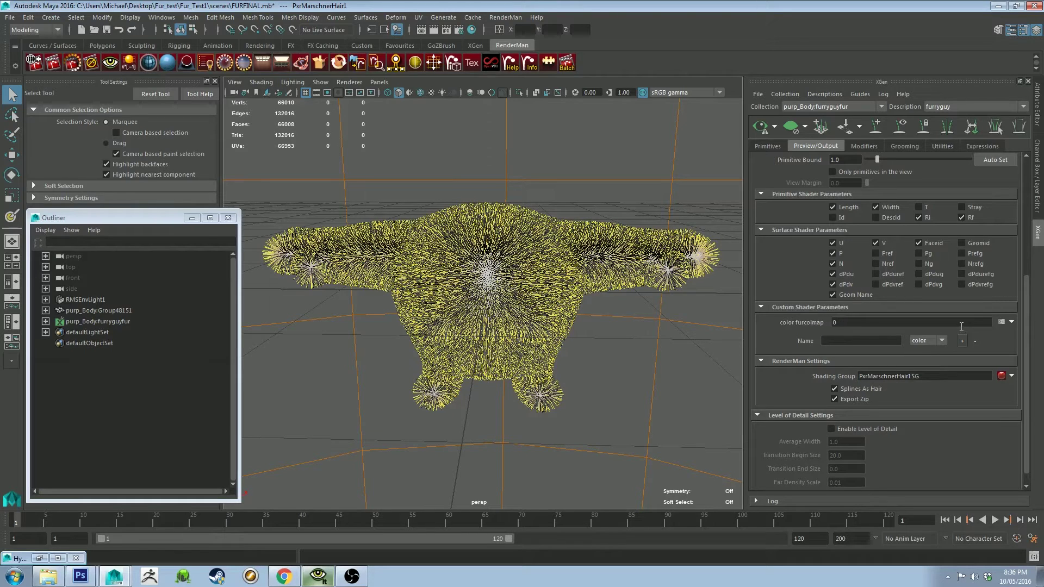
pyautogui.click(1011, 322)
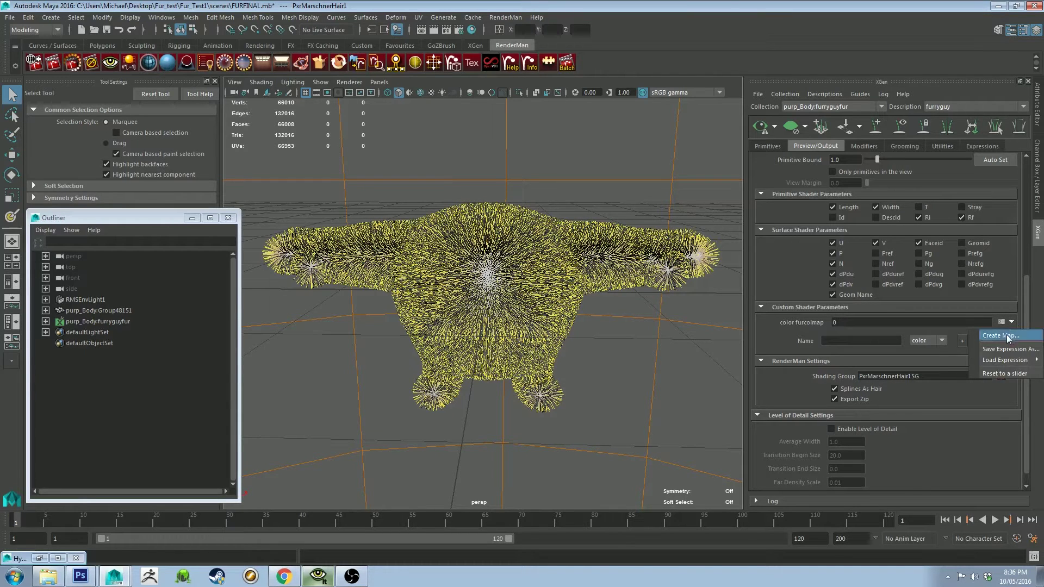
# - From furcolmap's menu, create a paint map at resolution 50.0 with White as the start colour
pyautogui.click(1009, 334)
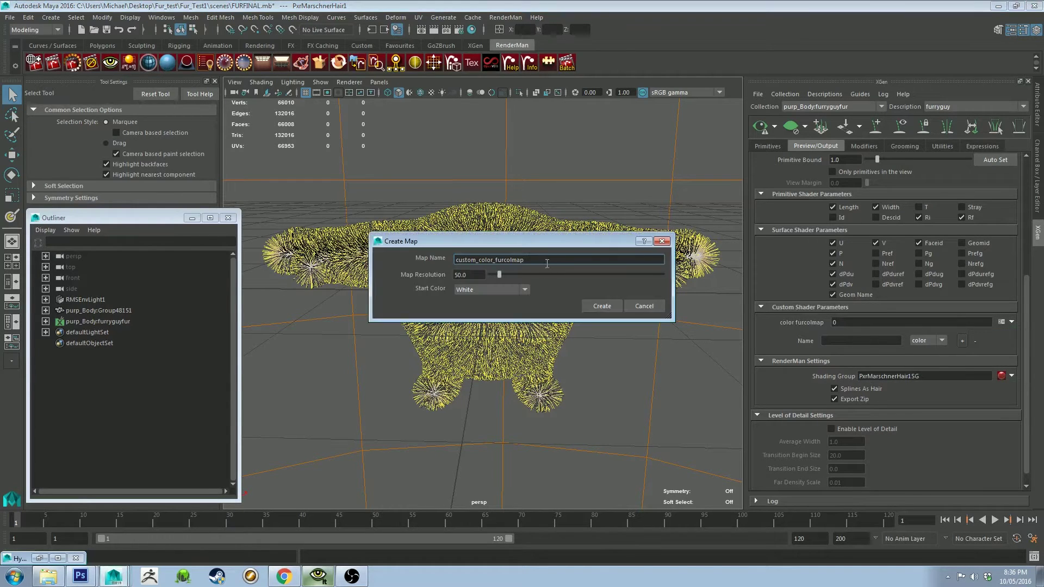
pyautogui.click(471, 276)
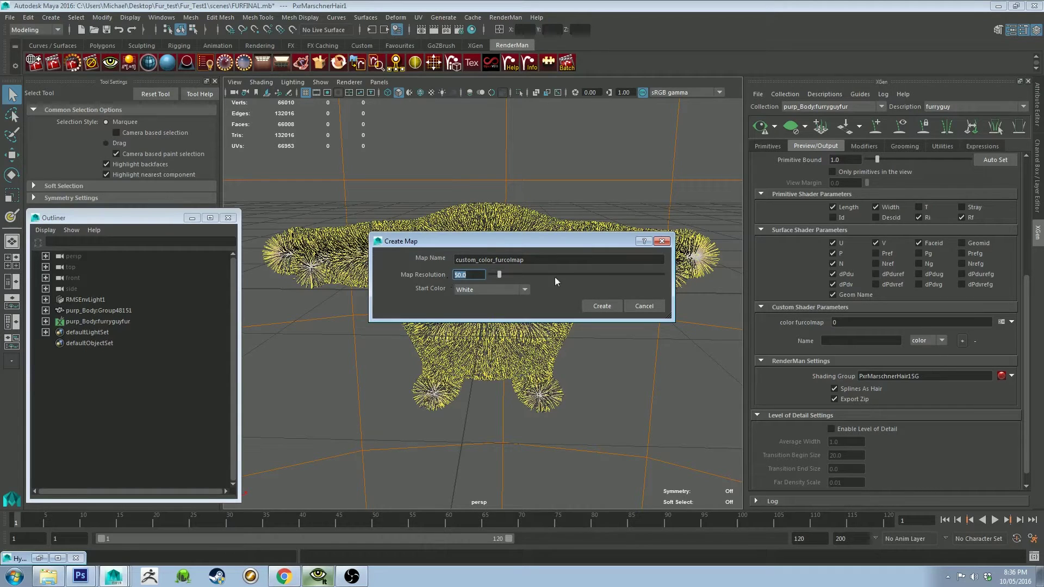
pyautogui.click(519, 290)
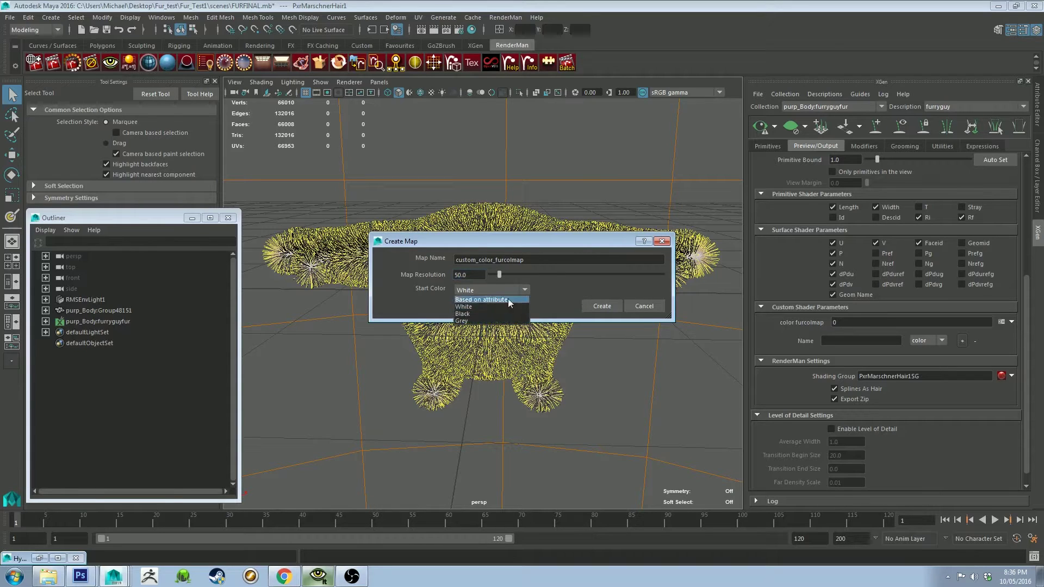
pyautogui.click(611, 313)
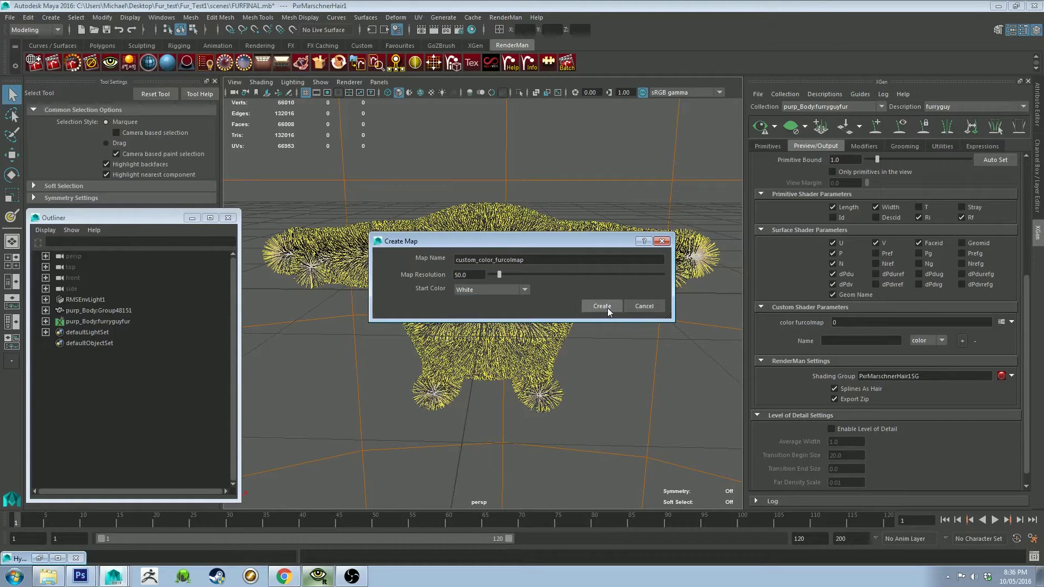
pyautogui.click(608, 308)
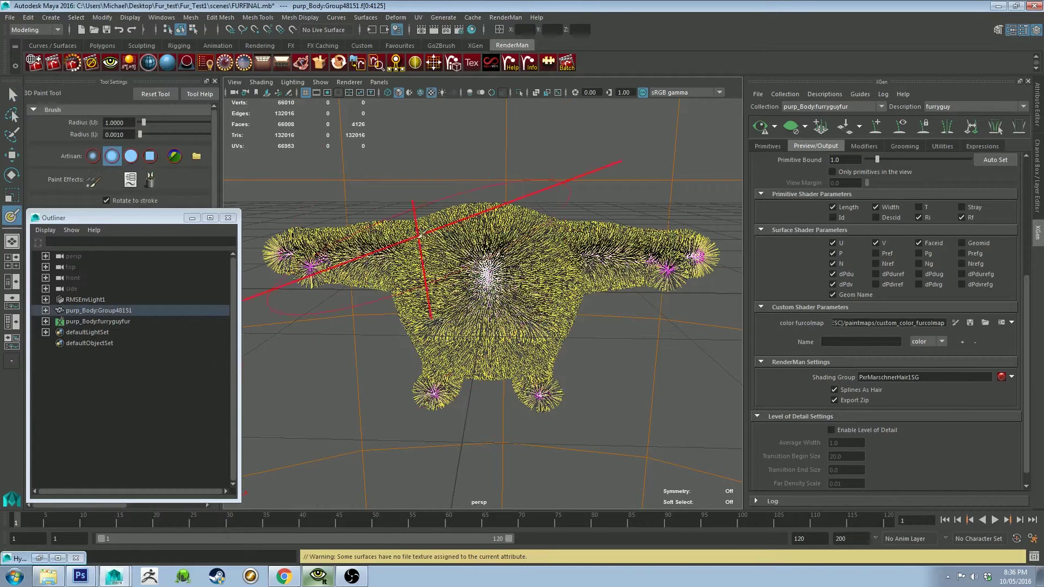
# - Move the Outliner aside, return to the Select Tool, and refresh the XGen fur preview
pyautogui.moveTo(138, 221)
pyautogui.mouseDown()
pyautogui.moveTo(156, 277)
pyautogui.moveTo(342, 227)
pyautogui.moveTo(254, 233)
pyautogui.moveTo(220, 220)
pyautogui.mouseUp()
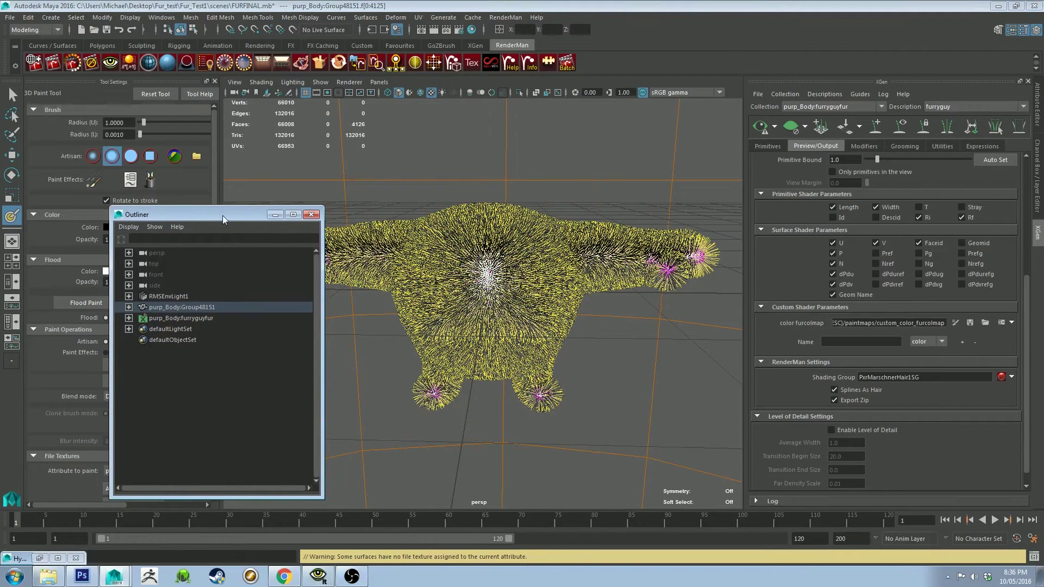
pyautogui.moveTo(223, 219); pyautogui.dragTo(179, 214)
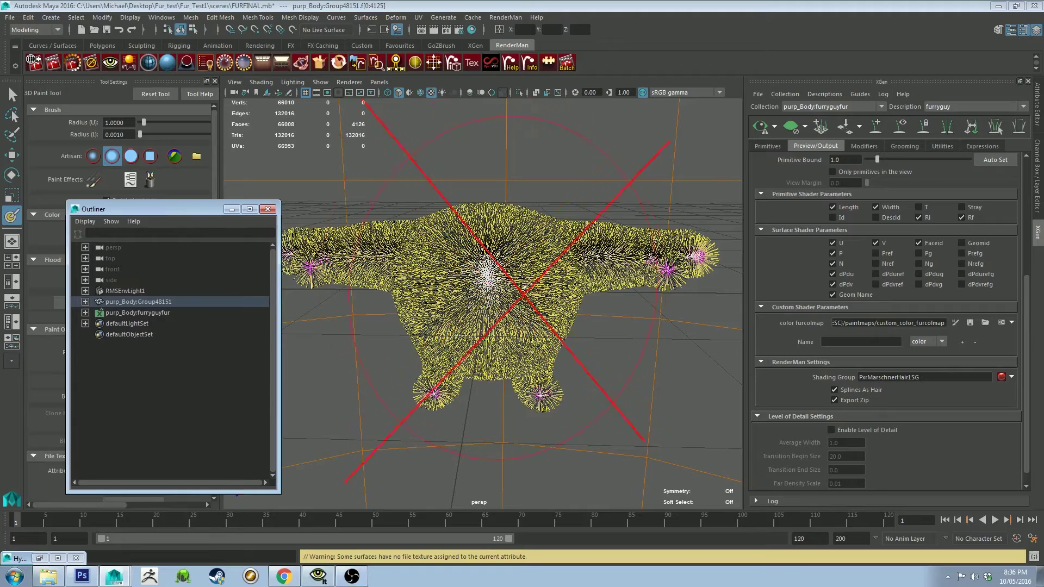
pyautogui.press('q')
pyautogui.moveTo(522, 196)
pyautogui.keyDown('alt'); pyautogui.mouseDown()
pyautogui.moveTo(507, 177)
pyautogui.moveTo(479, 178)
pyautogui.moveTo(506, 163)
pyautogui.mouseUp(); pyautogui.keyUp('alt')
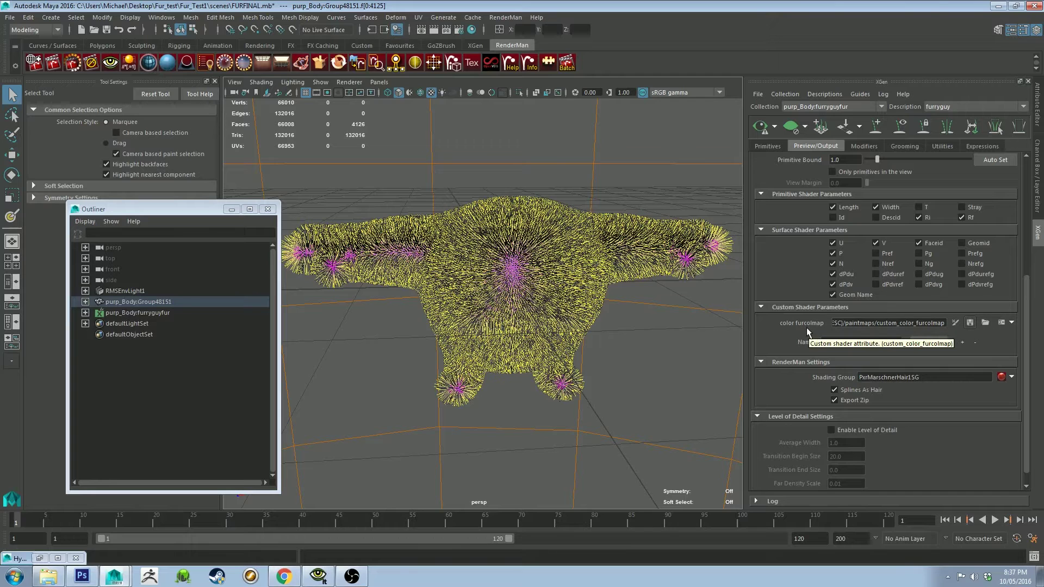
pyautogui.click(762, 128)
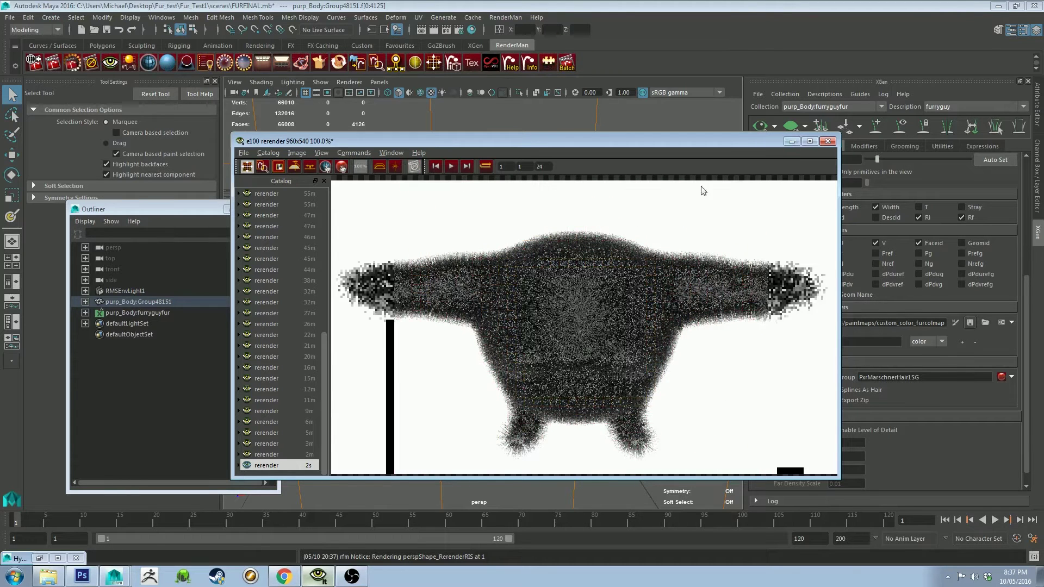
# - Clear the Hypershade graph and delete the purp_Body:defaultMat1 material
pyautogui.click(792, 142)
pyautogui.press('F8')
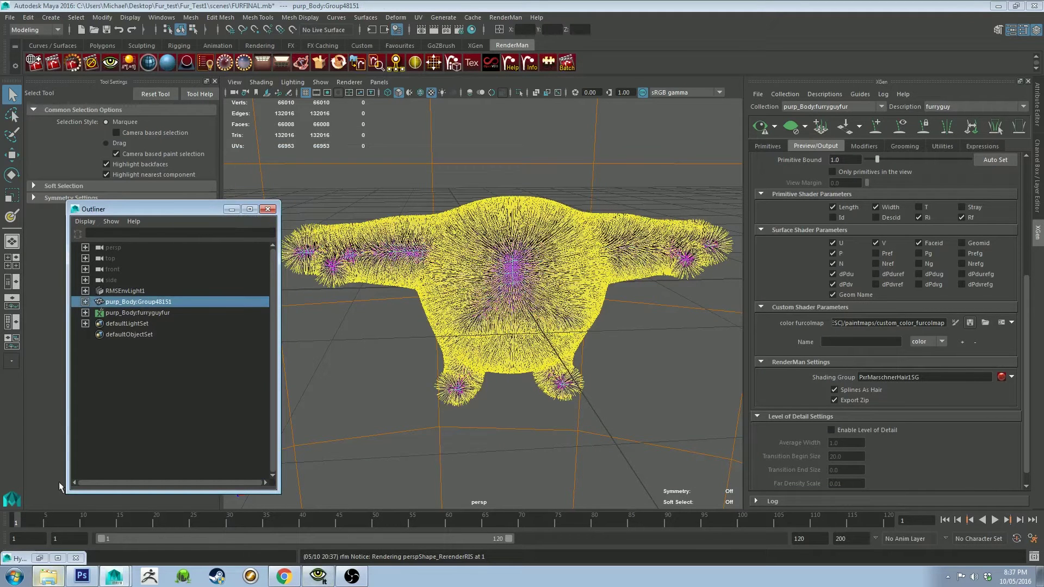
pyautogui.click(40, 557)
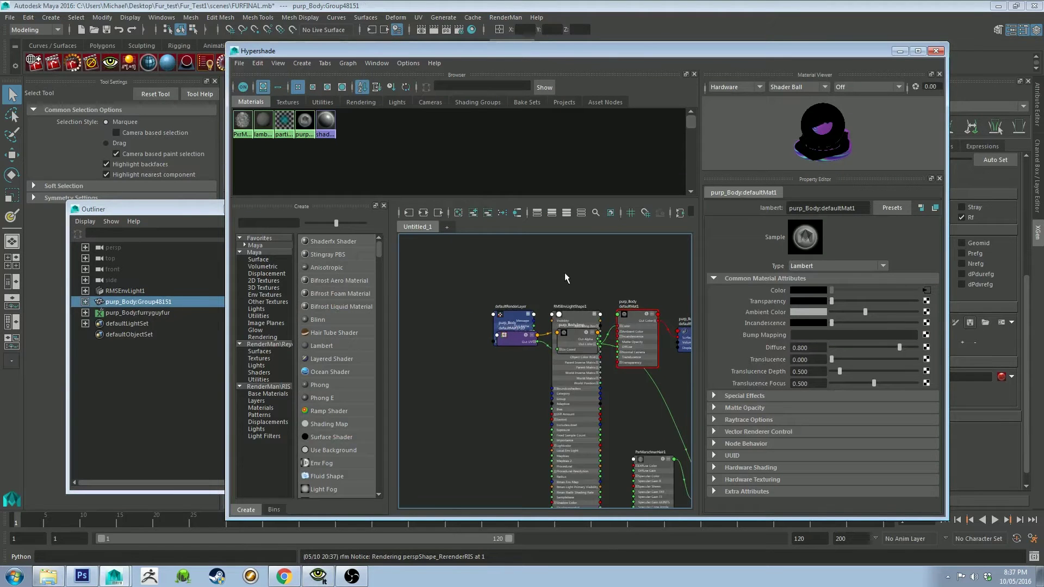
pyautogui.click(458, 213)
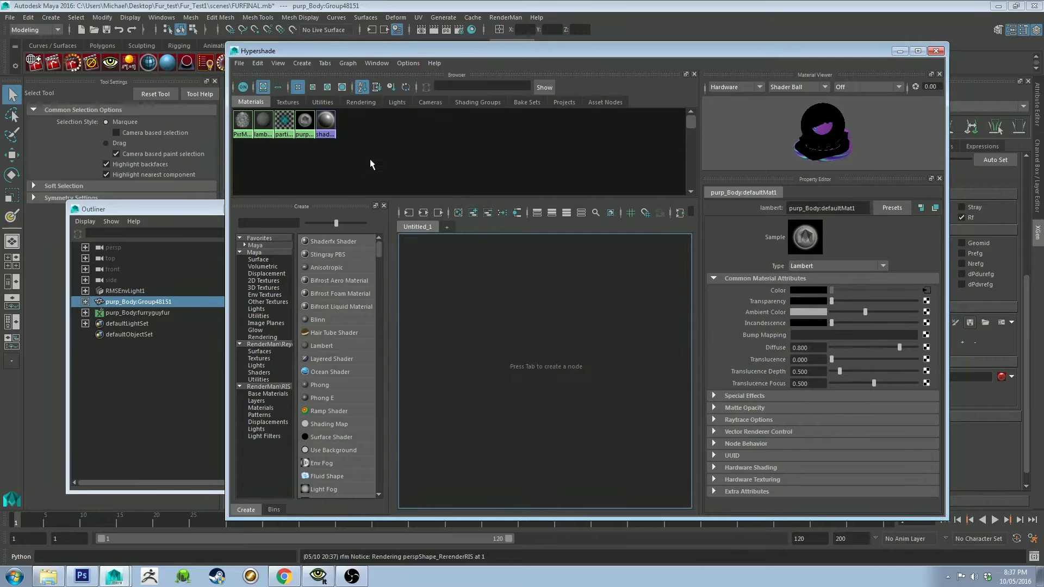
pyautogui.click(305, 119)
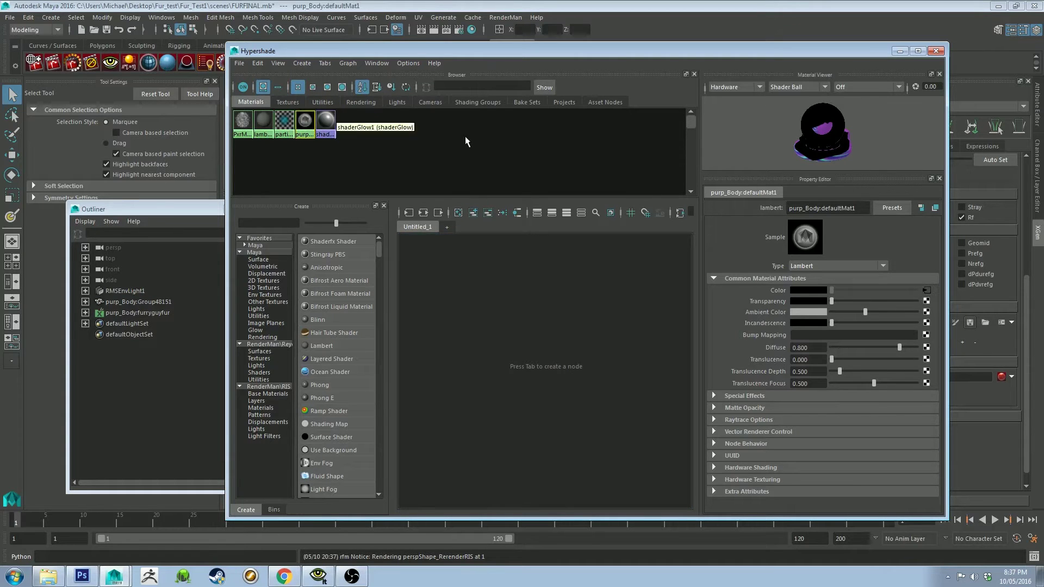
pyautogui.press('Delete')
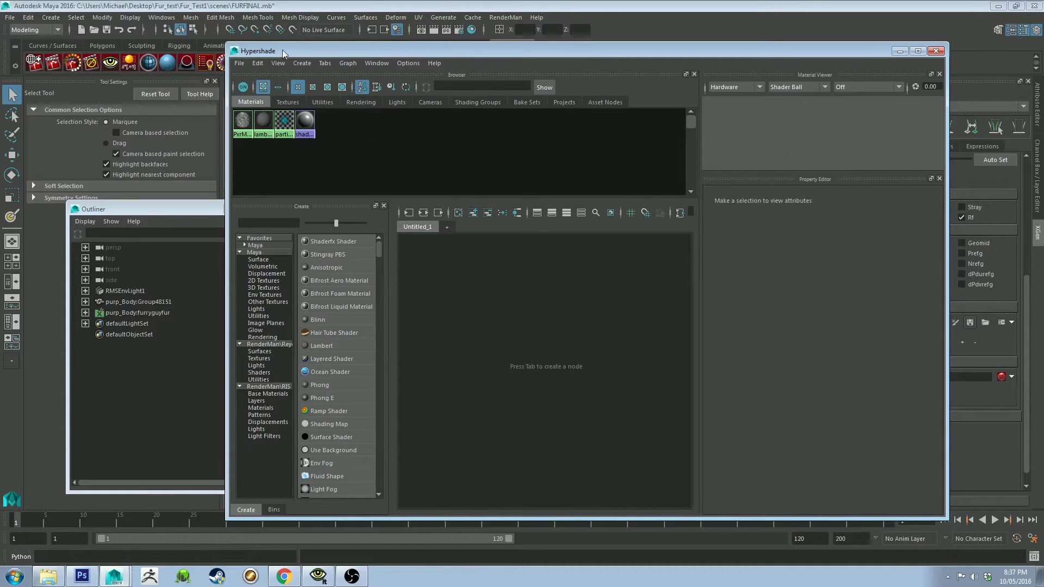
# - Select the purp_Body:Group48151 body and create a PxrDisney shader for it
pyautogui.moveTo(282, 50); pyautogui.dragTo(470, 58)
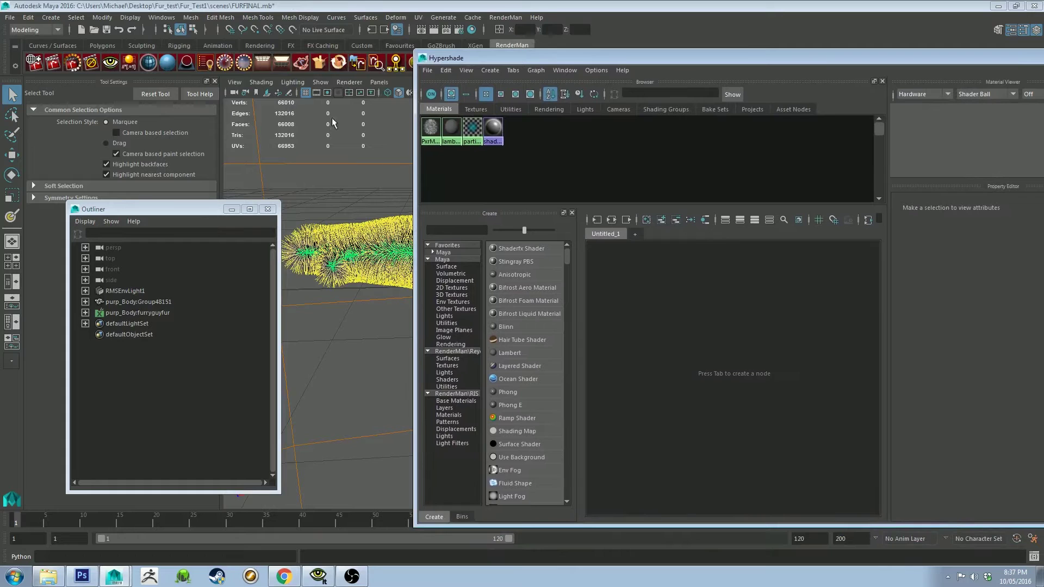
pyautogui.click(129, 303)
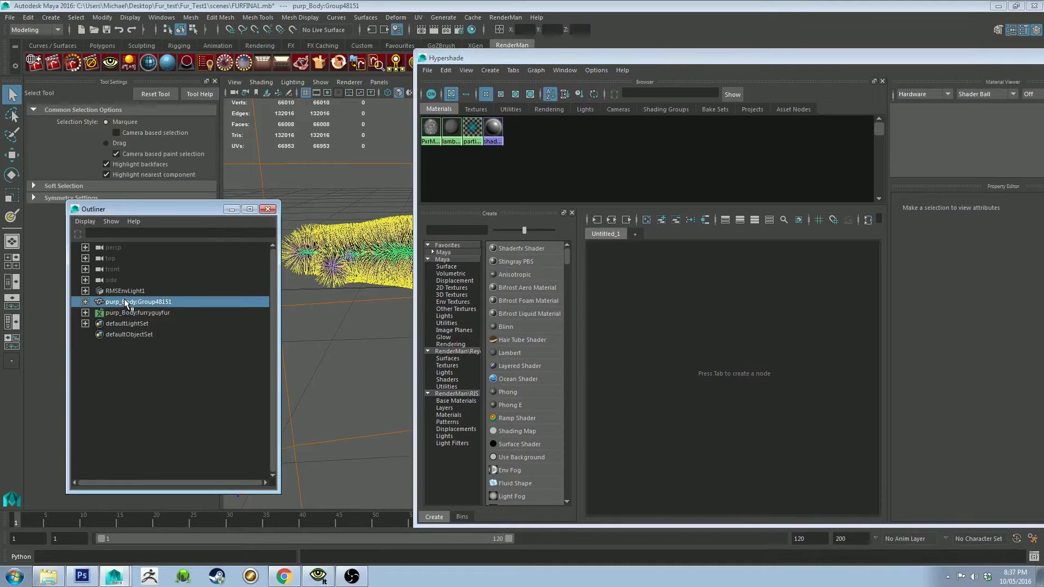
pyautogui.click(152, 64)
# - Clear the old PxrDisney nodes and select the purp_Body:furryguyfur description
pyautogui.moveTo(567, 58); pyautogui.dragTo(347, 57)
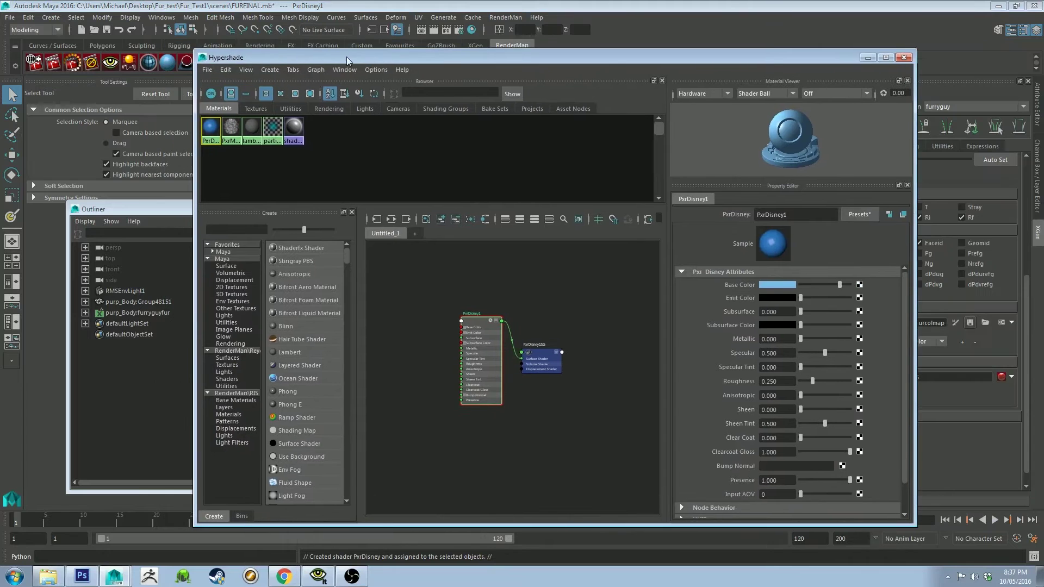
pyautogui.click(427, 221)
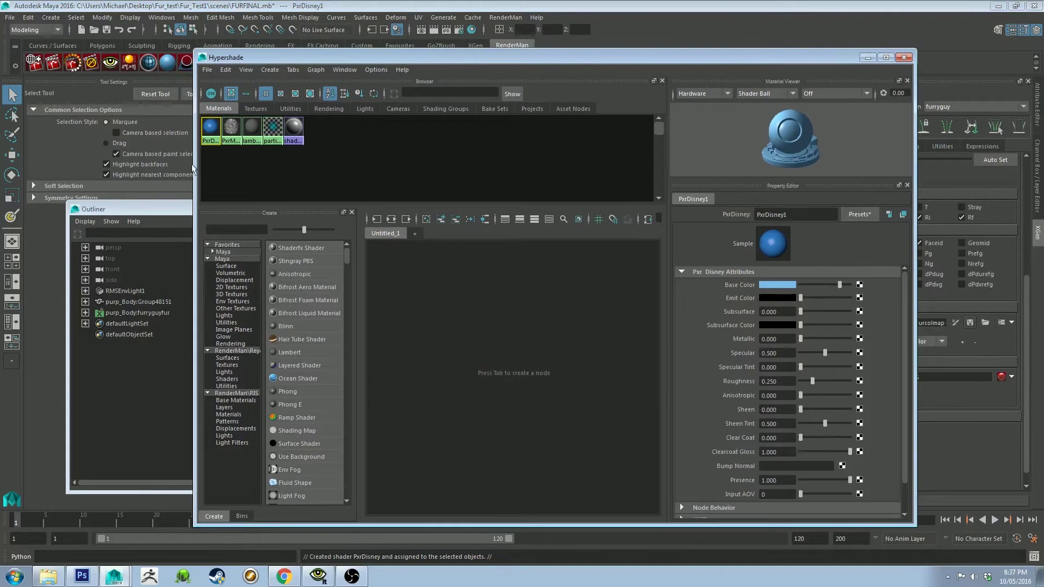
pyautogui.click(131, 313)
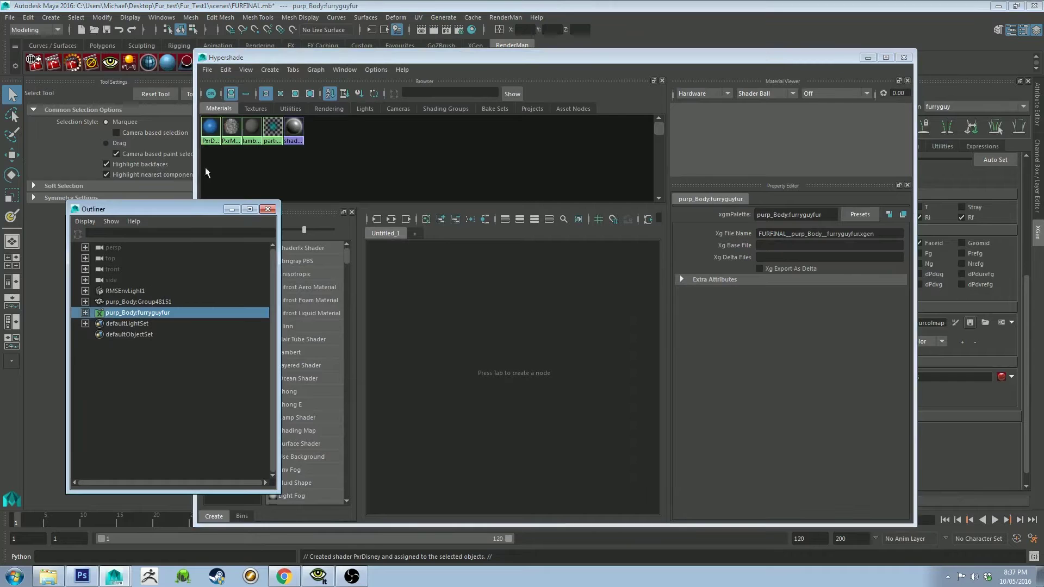
# - Place the PxrMarschnerHair1 material into the Node Editor and zoom to fit its nodes
pyautogui.click(232, 130)
pyautogui.click(231, 96)
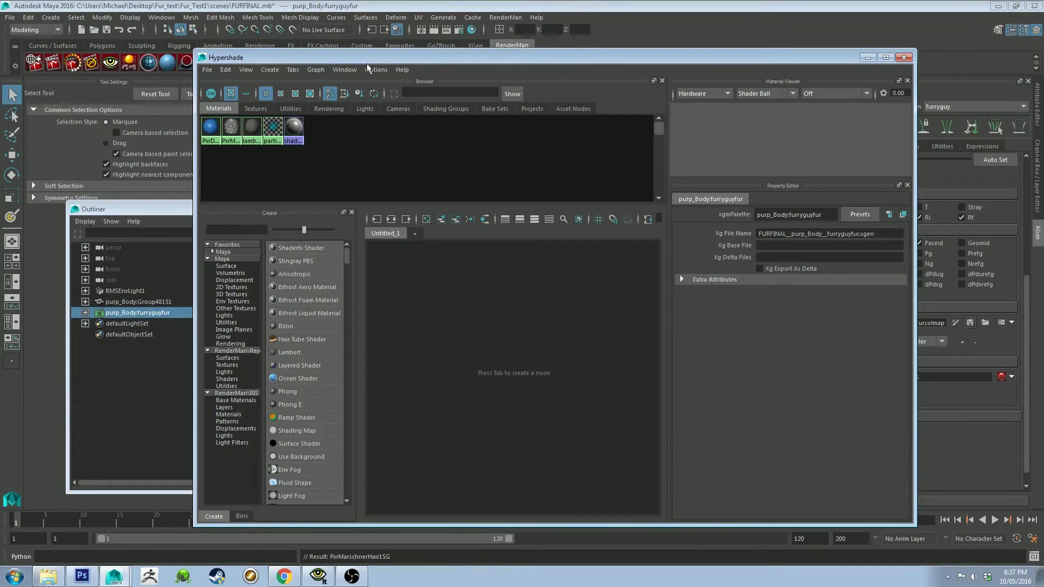
pyautogui.click(233, 128)
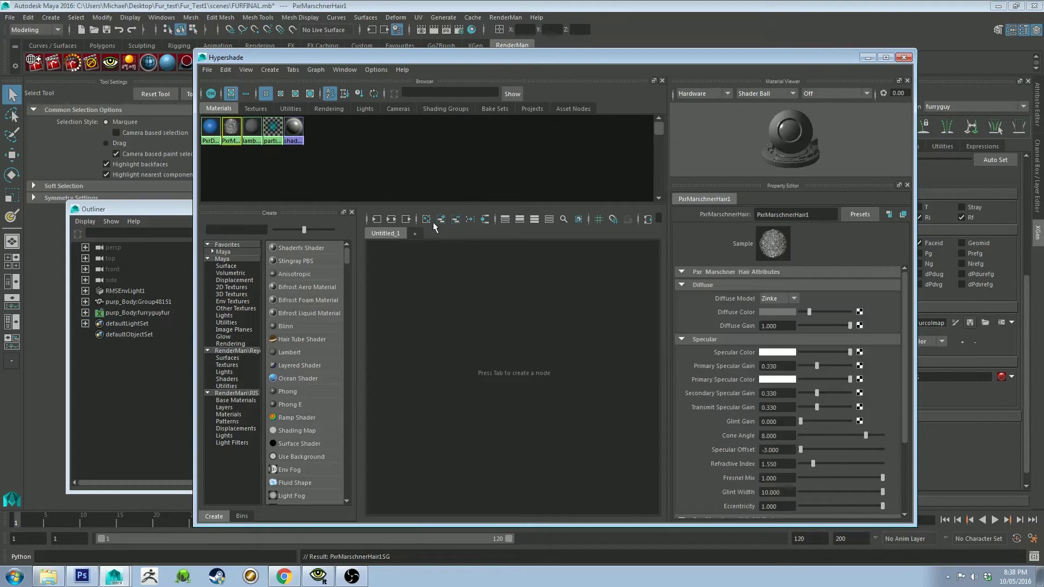
pyautogui.moveTo(231, 126); pyautogui.dragTo(524, 369, button='middle')
pyautogui.scroll(-2, 418, 276)
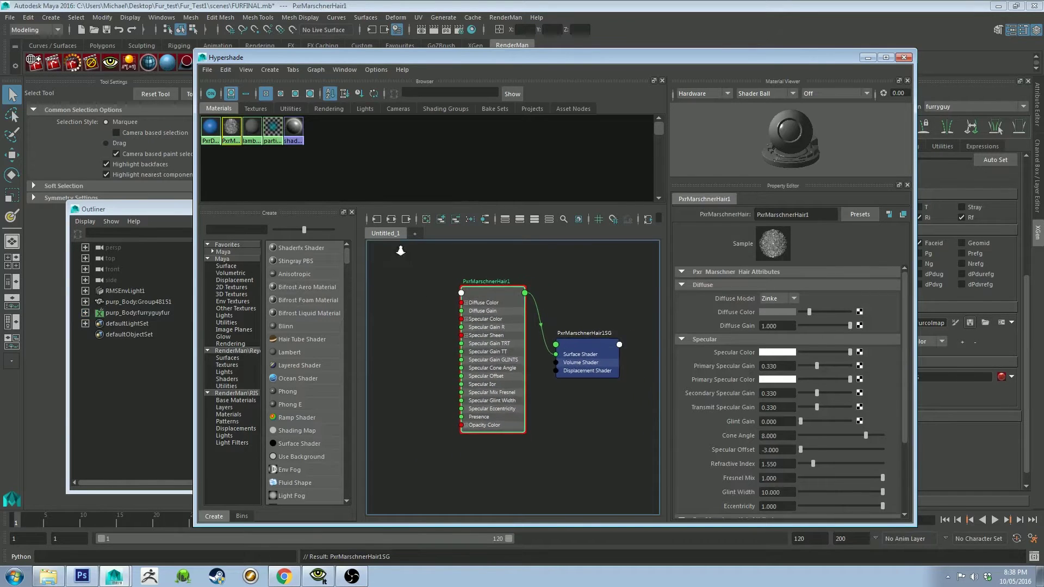
pyautogui.keyDown('alt'); pyautogui.moveTo(401, 233); pyautogui.dragTo(518, 345, button='middle'); pyautogui.keyUp('alt')
pyautogui.scroll(-1, 514, 342)
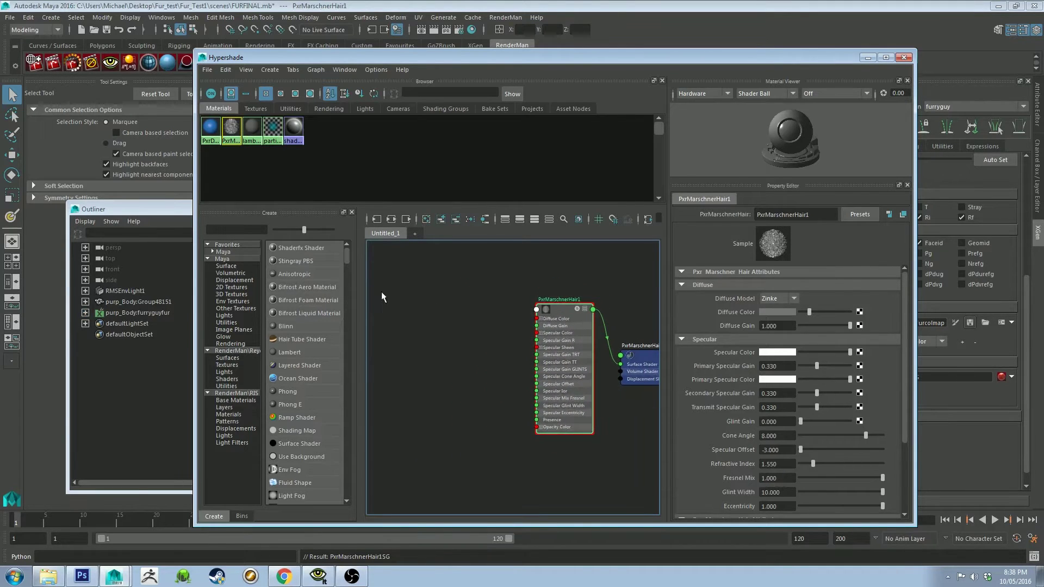
# - Create a PxrPrimvar pattern node and position it left of the hair material
pyautogui.click(227, 421)
pyautogui.moveTo(343, 306); pyautogui.dragTo(345, 379)
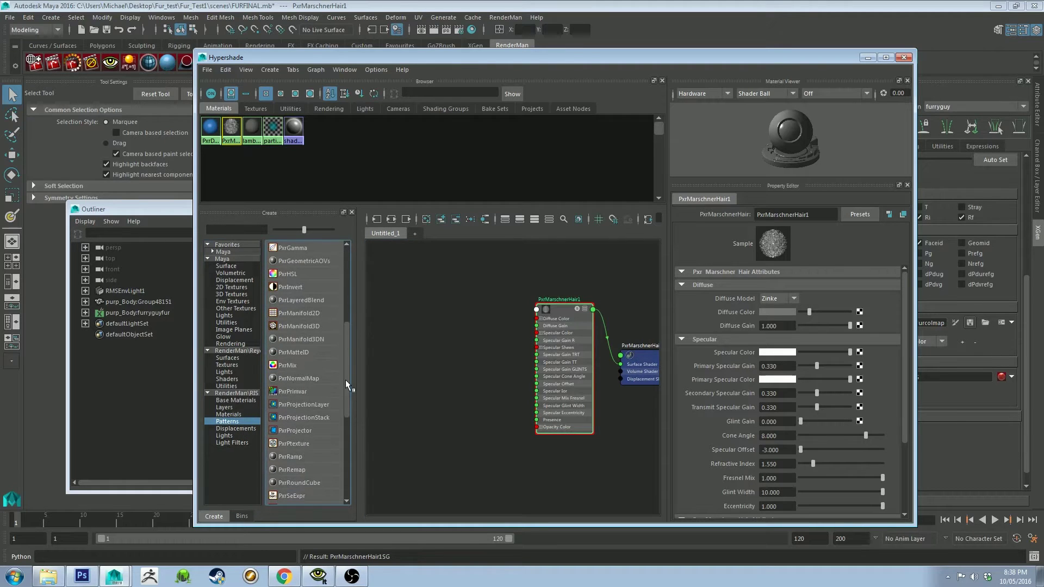
pyautogui.click(291, 391)
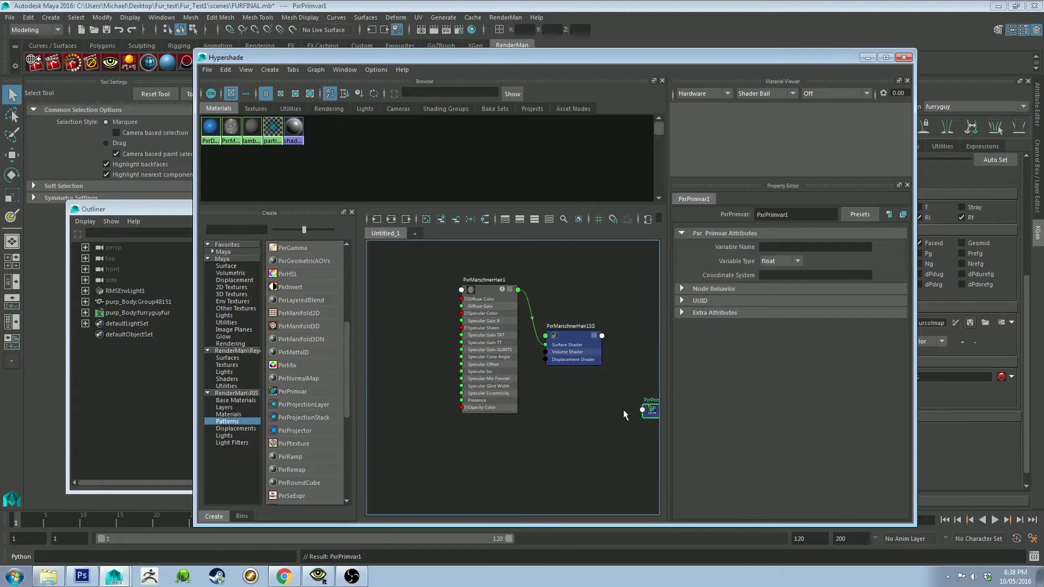
pyautogui.scroll(-5, 548, 378)
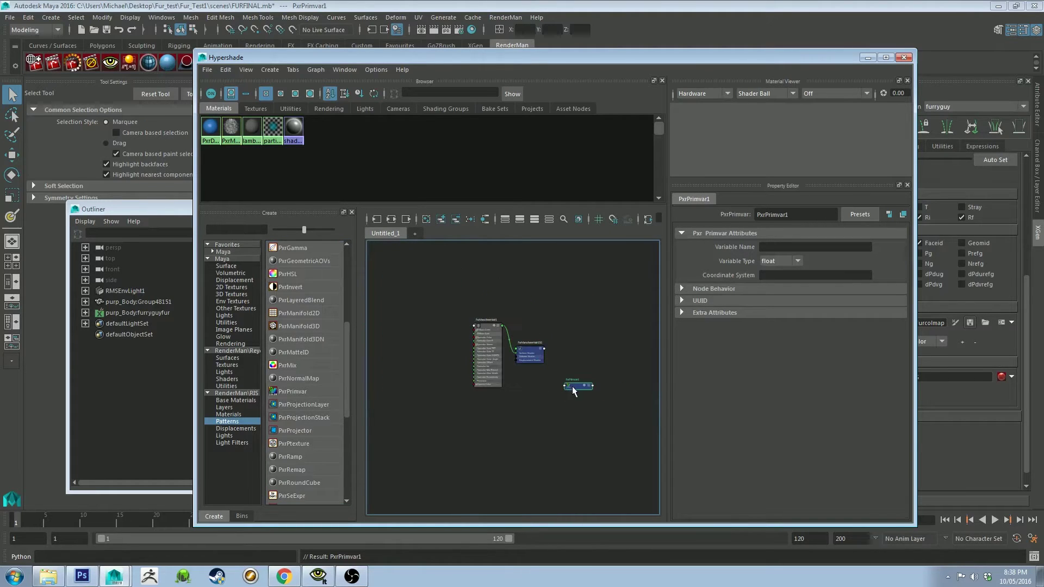
pyautogui.scroll(5, 445, 326)
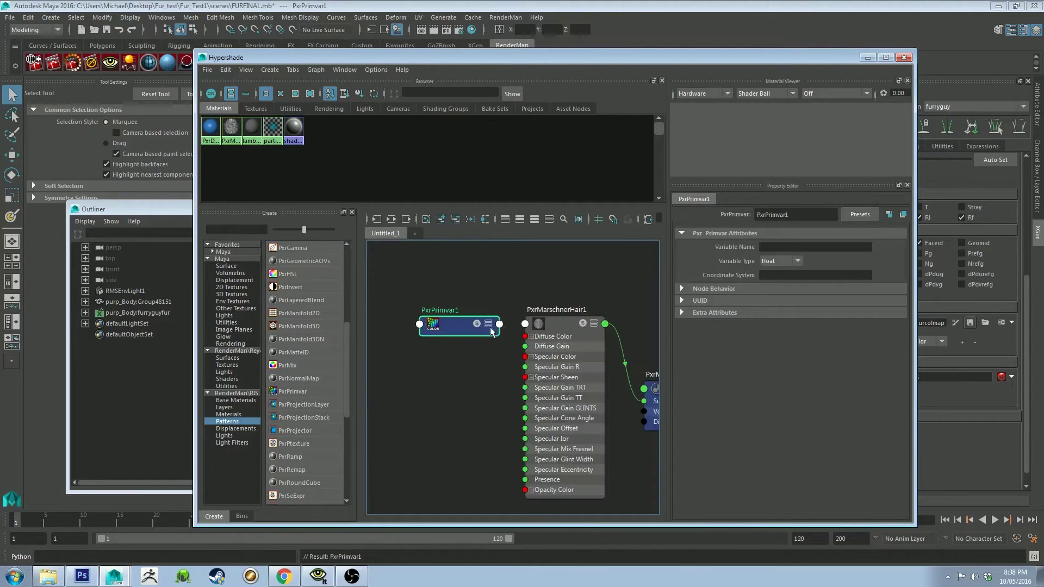
pyautogui.moveTo(468, 321); pyautogui.dragTo(455, 320)
# - Set PxrPrimvar1's Variable Name to furcolmap and Variable Type to color
pyautogui.click(769, 247)
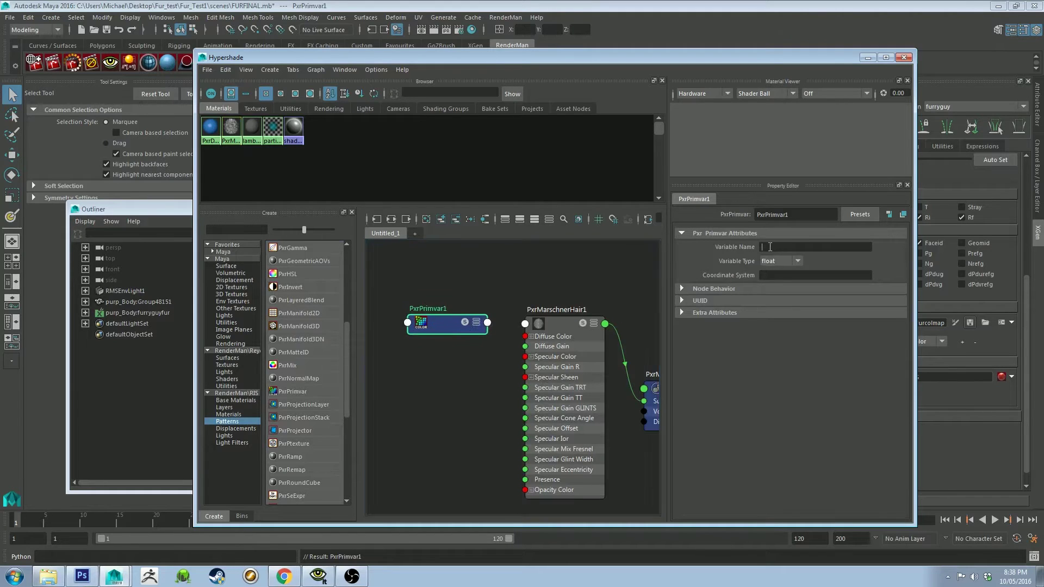
pyautogui.moveTo(800, 56); pyautogui.dragTo(602, 47)
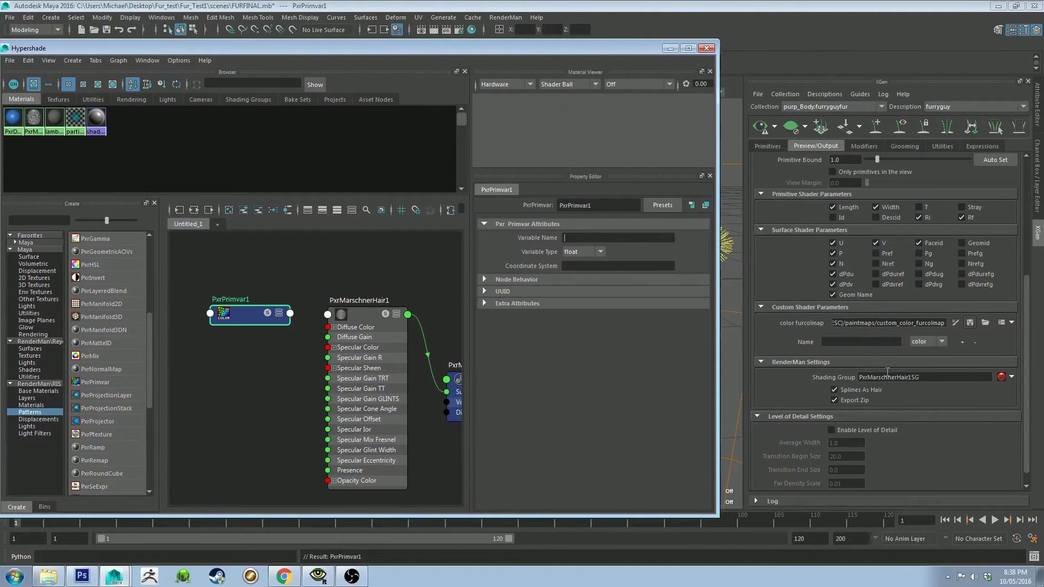
pyautogui.click(840, 325)
pyautogui.click(591, 252)
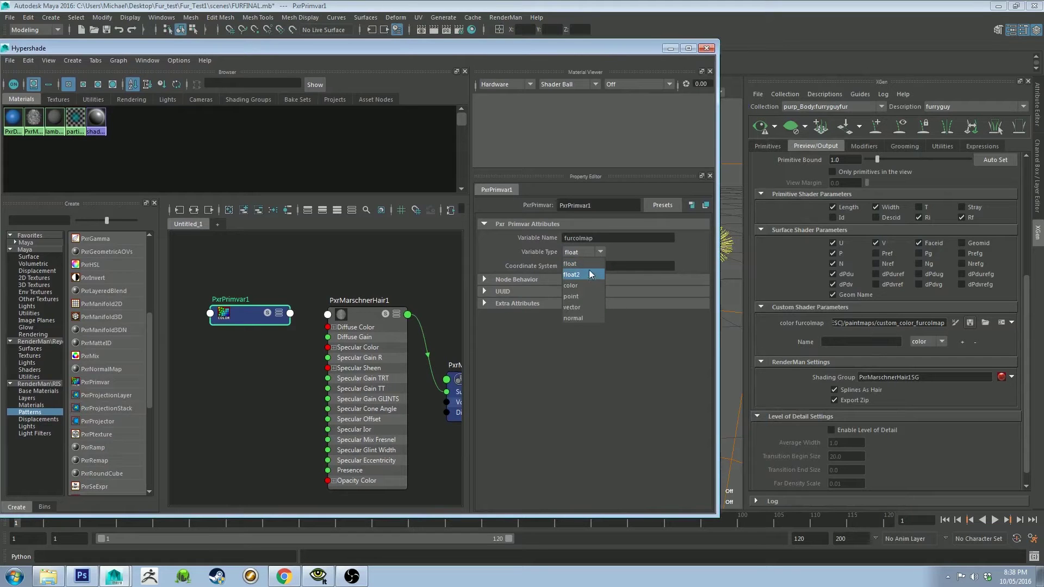
pyautogui.click(581, 285)
pyautogui.moveTo(493, 54); pyautogui.dragTo(541, 36)
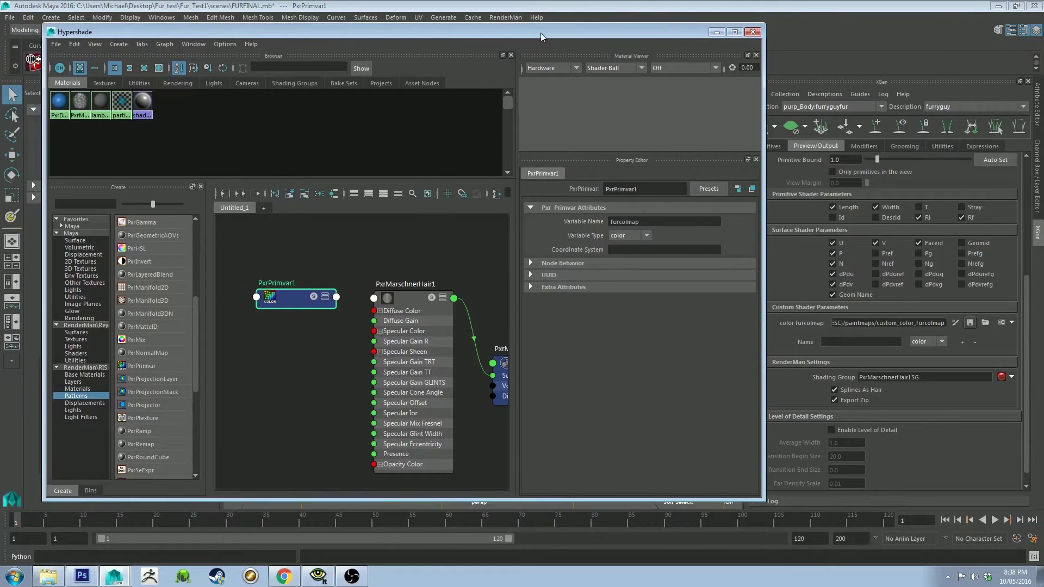
# - Wire PxrPrimvar1's Result RGB into PxrMarschnerHair1's Diffuse Color and recentre the node graph
pyautogui.click(327, 297)
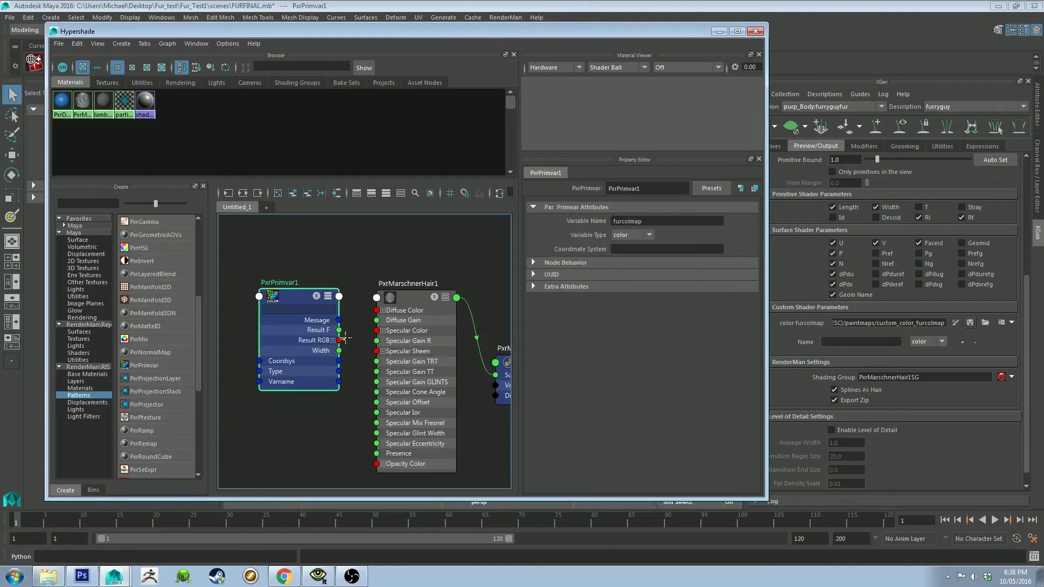
pyautogui.moveTo(338, 340); pyautogui.dragTo(377, 311)
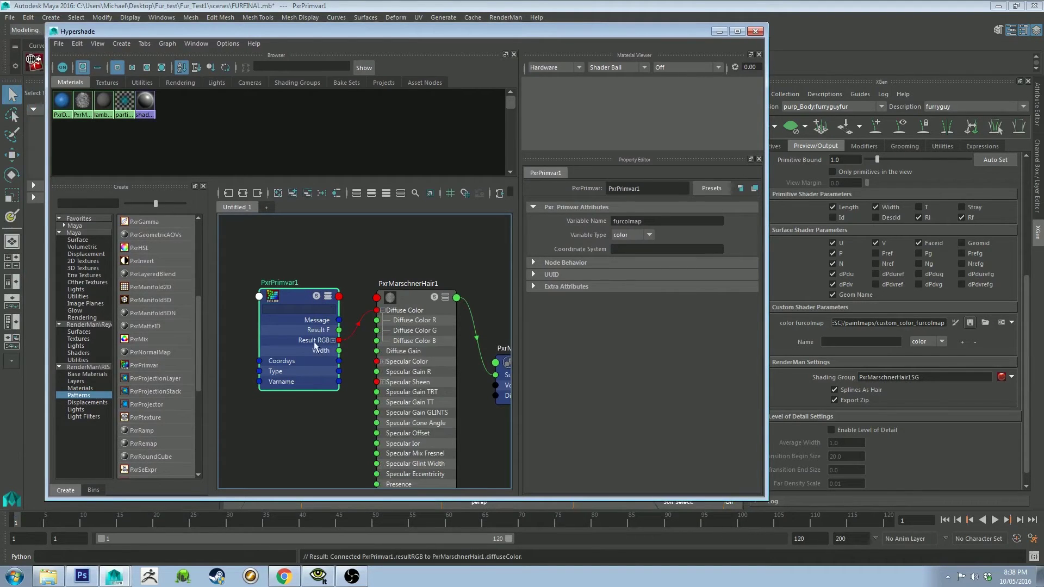
pyautogui.click(417, 298)
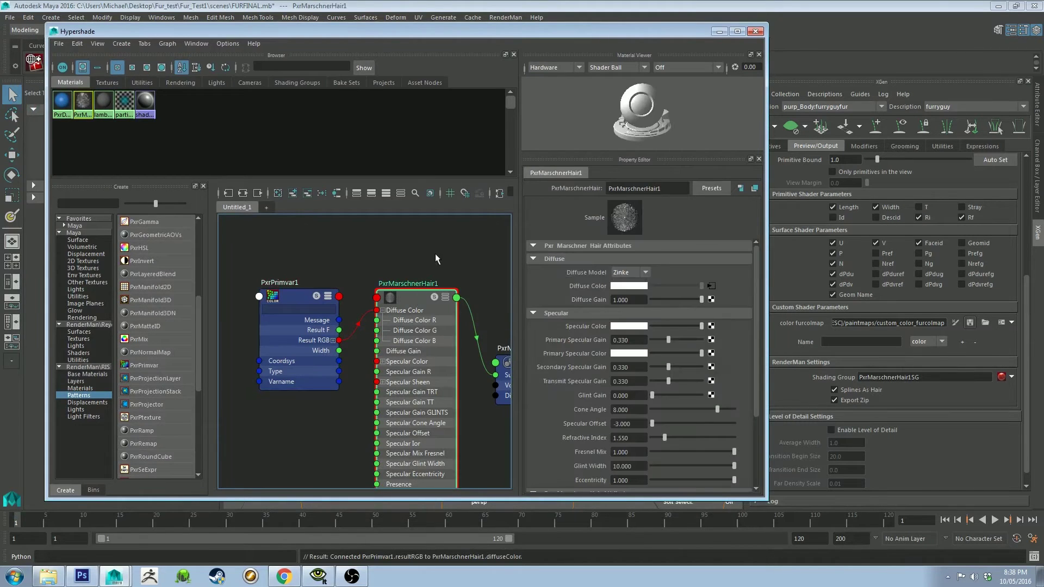
pyautogui.keyDown('alt'); pyautogui.moveTo(431, 264); pyautogui.dragTo(416, 201, button='middle'); pyautogui.keyUp('alt')
pyautogui.scroll(-2, 469, 358)
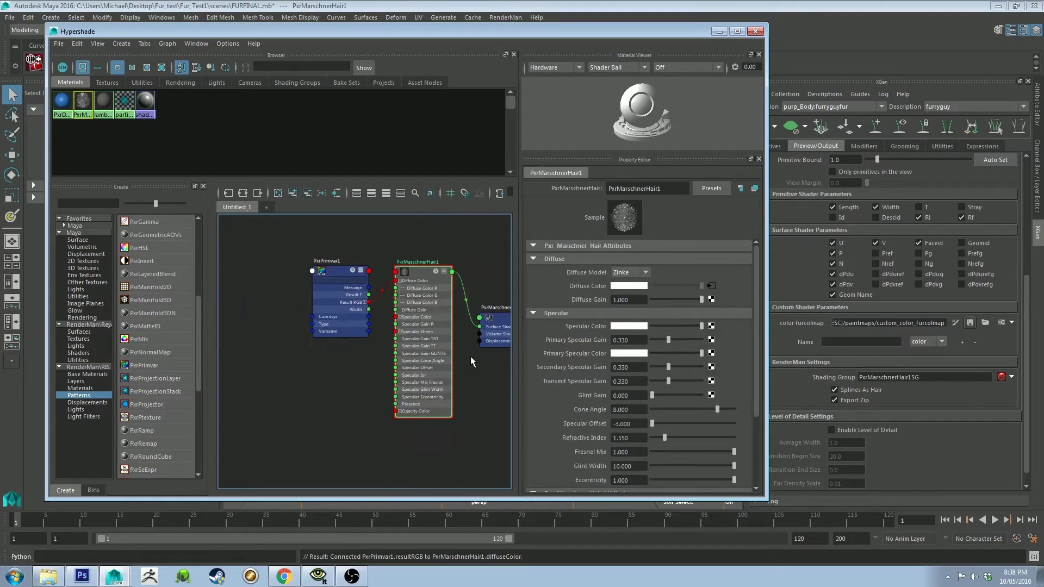
pyautogui.scroll(2, 471, 357)
pyautogui.keyDown('alt'); pyautogui.moveTo(471, 357); pyautogui.dragTo(469, 367, button='middle'); pyautogui.keyUp('alt')
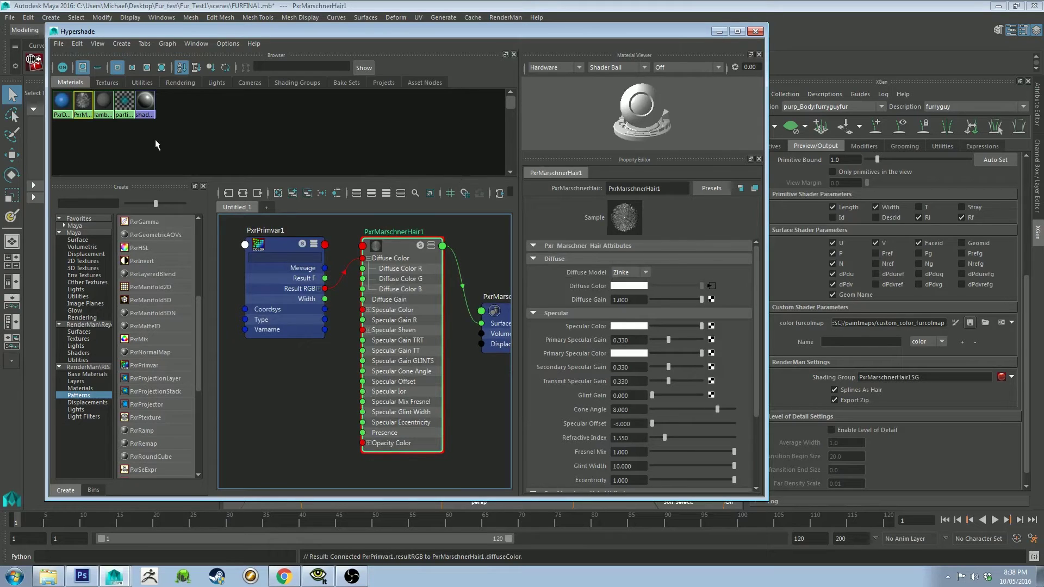
# - In the Textures list, select file1, pick body.tif for its Image Name, then close the browser
pyautogui.click(107, 82)
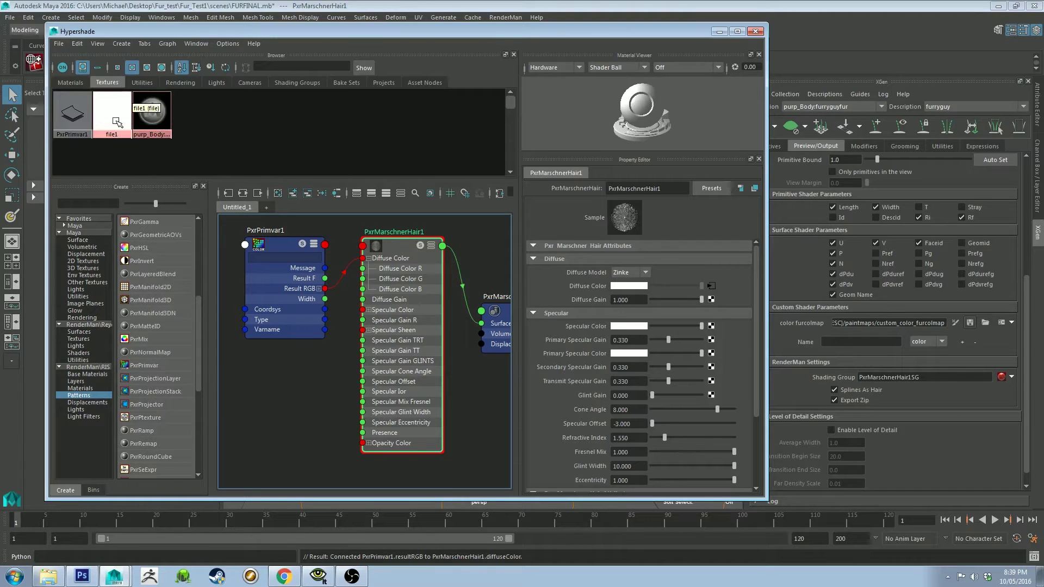
pyautogui.click(157, 108)
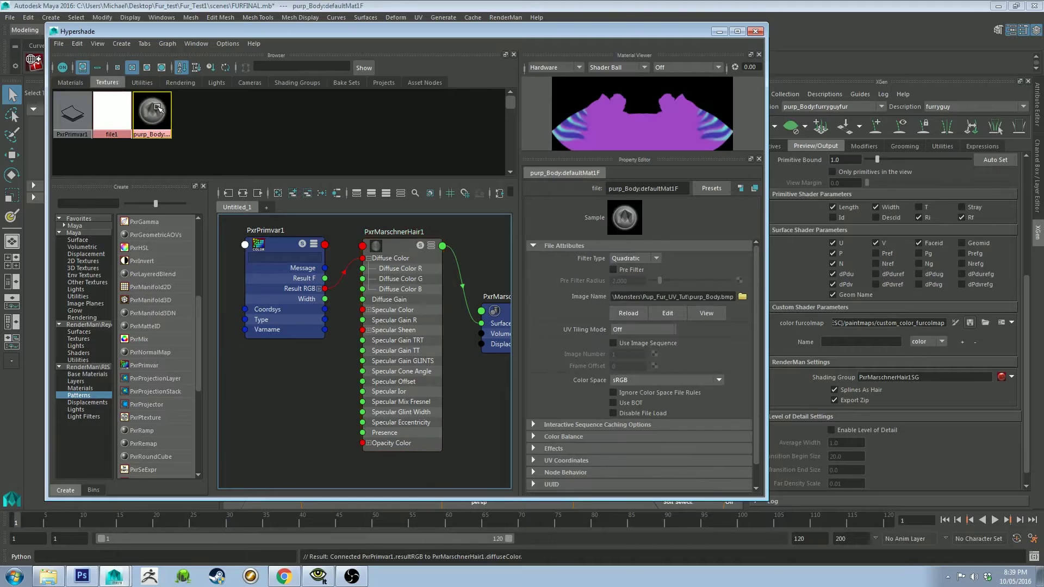
pyautogui.click(112, 112)
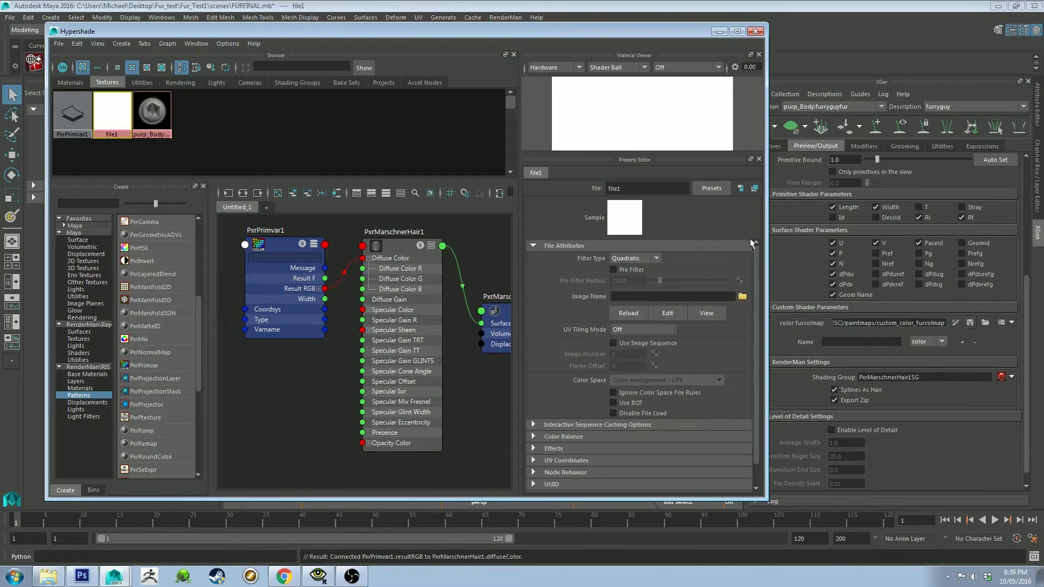
pyautogui.click(742, 296)
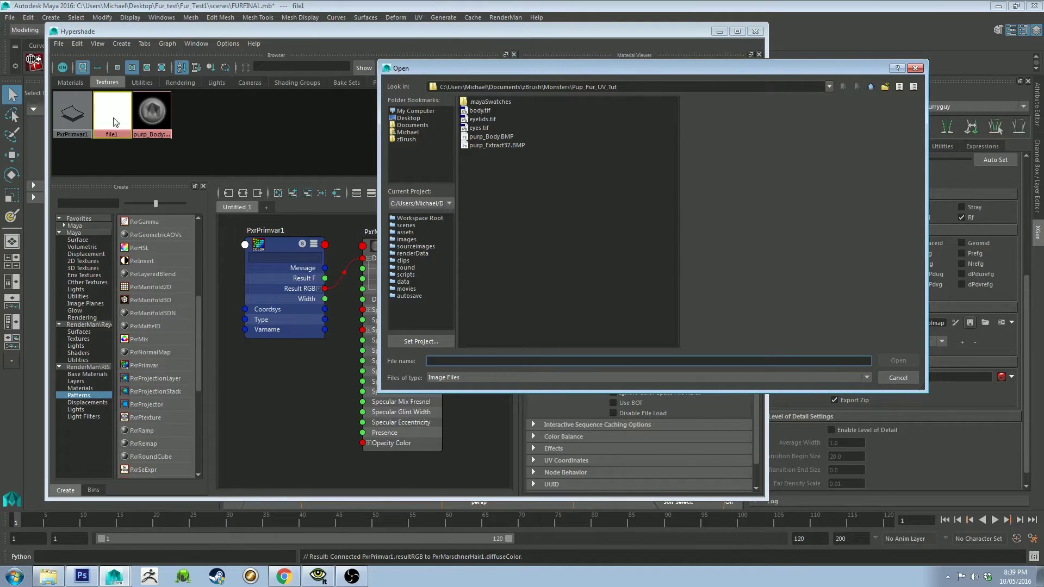
pyautogui.click(484, 110)
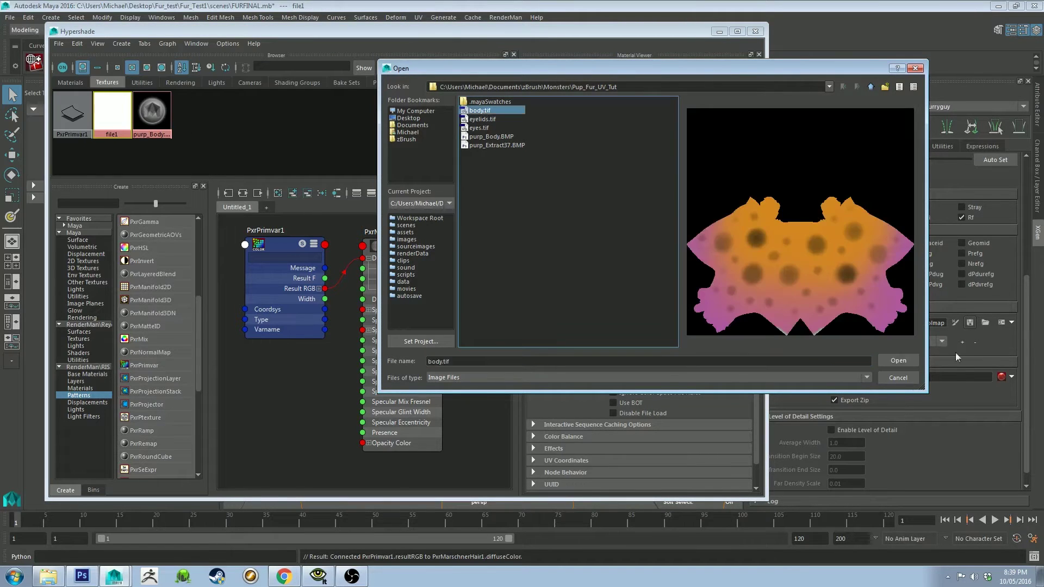
pyautogui.click(900, 378)
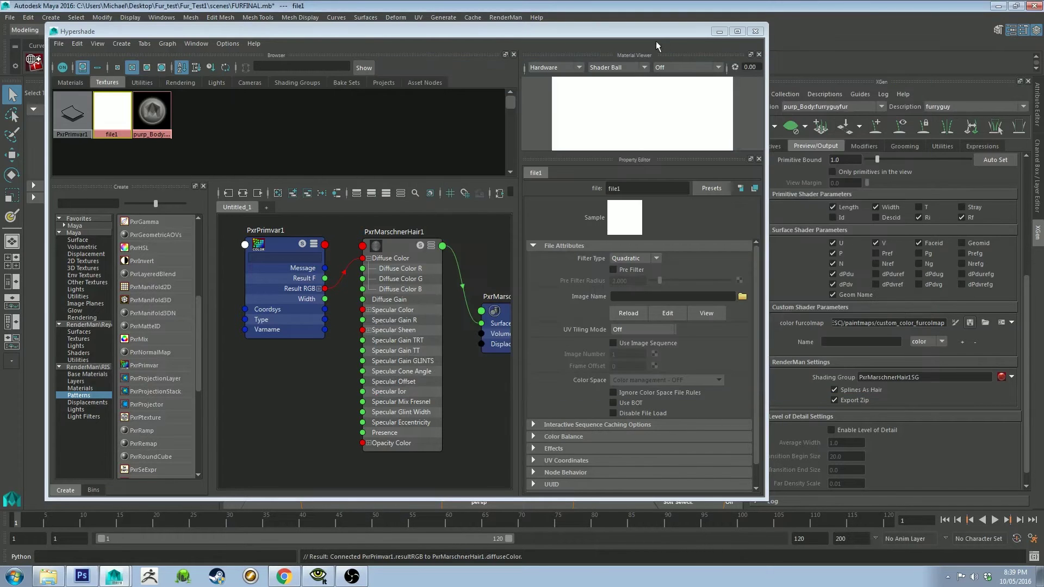
# - Graph purp_Body:Group48151's shading network and select its fur colour map file node
pyautogui.moveTo(655, 34); pyautogui.dragTo(883, 52)
pyautogui.click(124, 302)
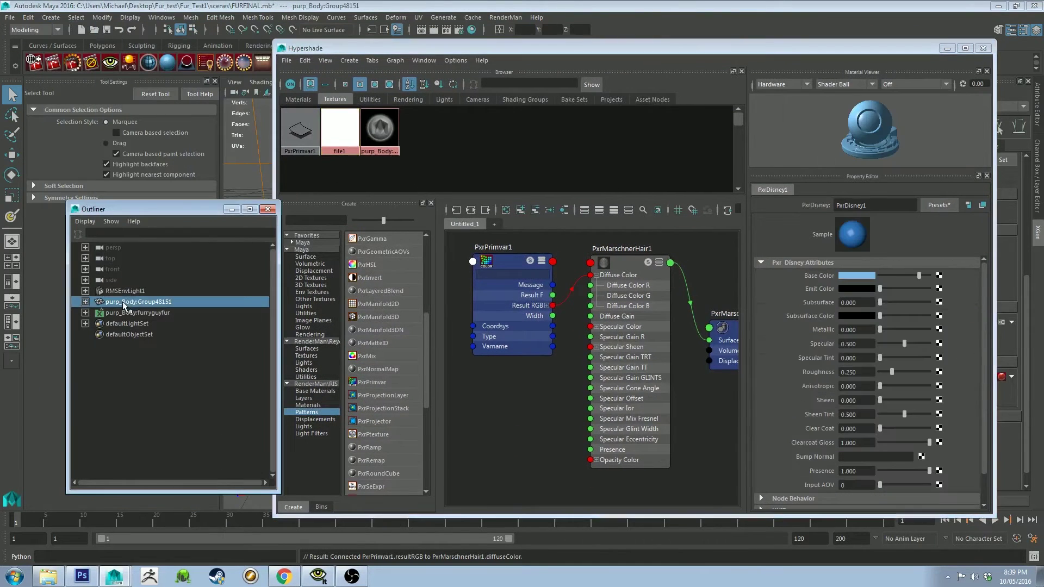
pyautogui.click(303, 99)
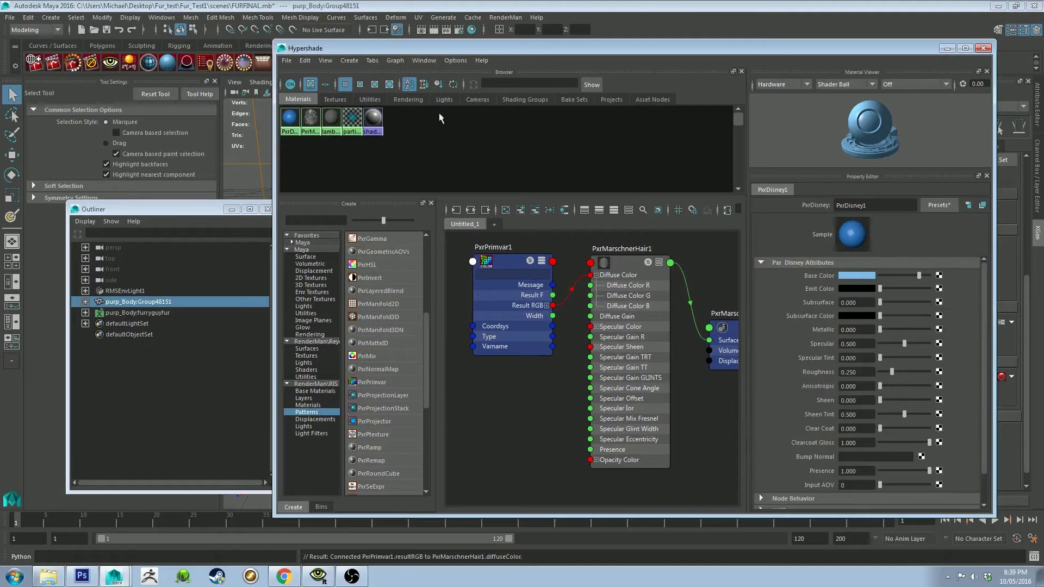
pyautogui.click(505, 210)
pyautogui.click(114, 303)
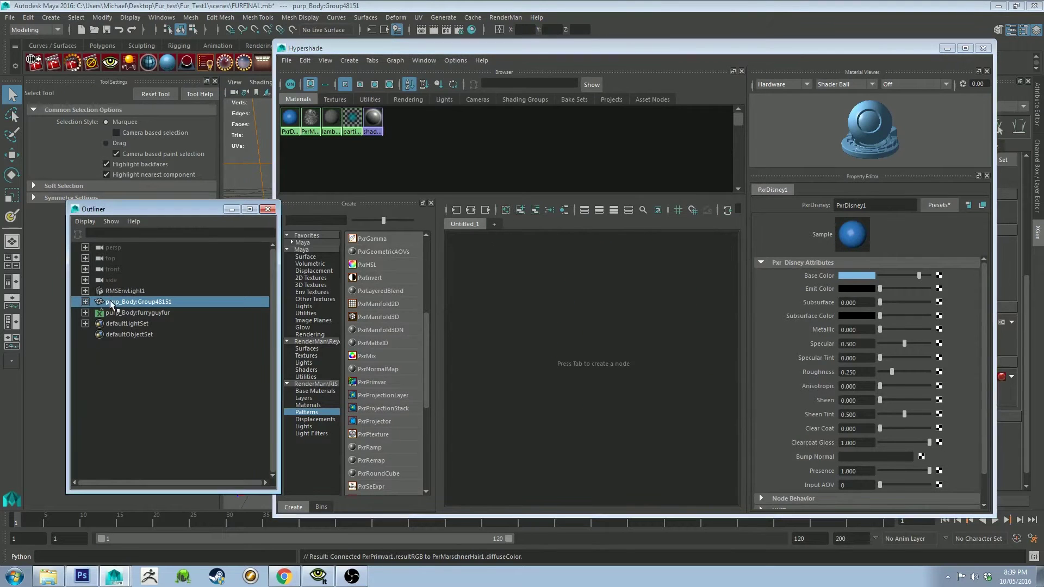
pyautogui.click(458, 209)
pyautogui.click(640, 355)
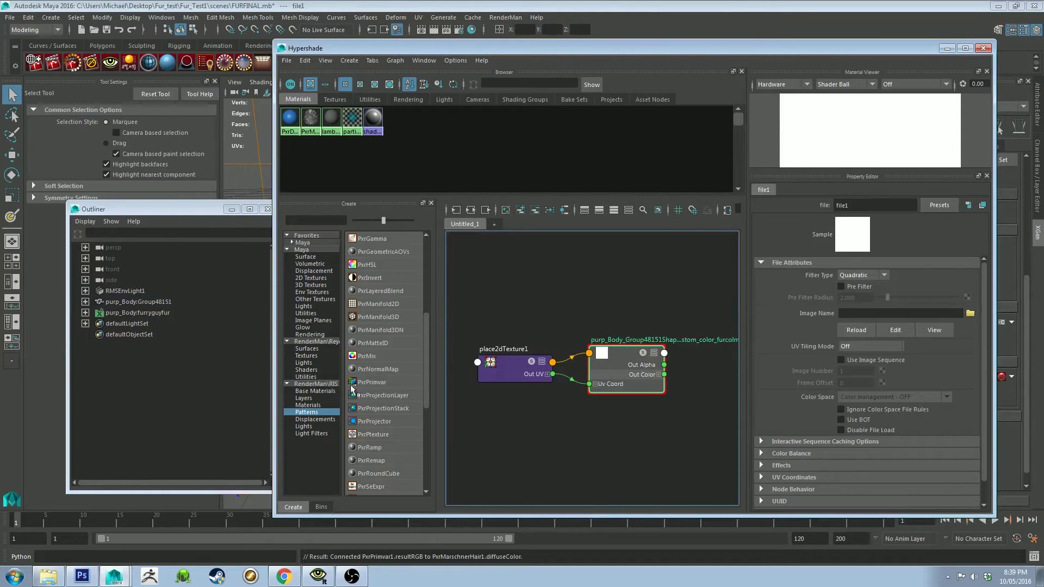
pyautogui.click(140, 300)
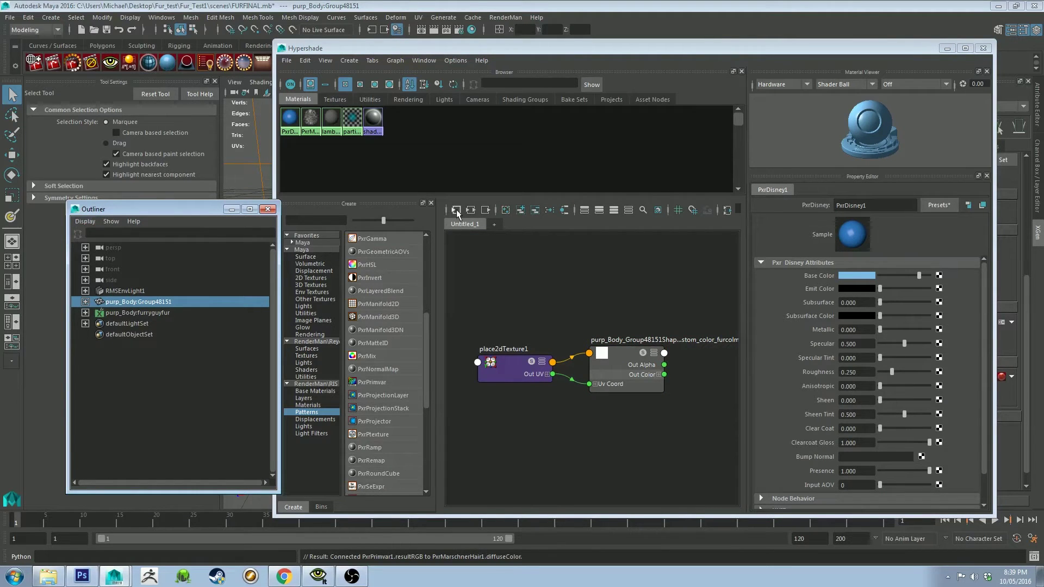
pyautogui.click(620, 356)
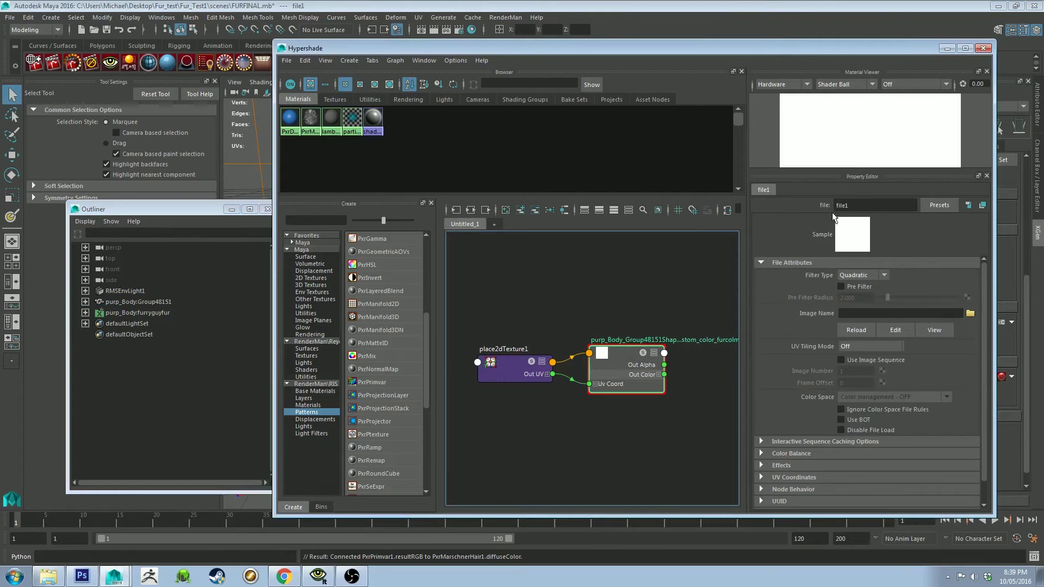
# - Load body.tif as the file node's image and minimize Hypershade
pyautogui.click(970, 314)
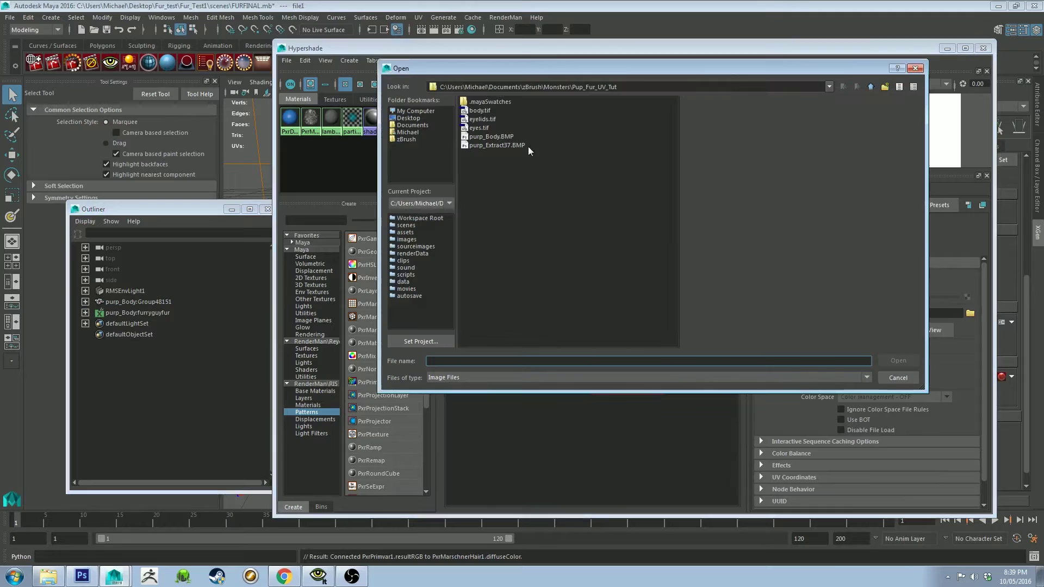
pyautogui.click(479, 111)
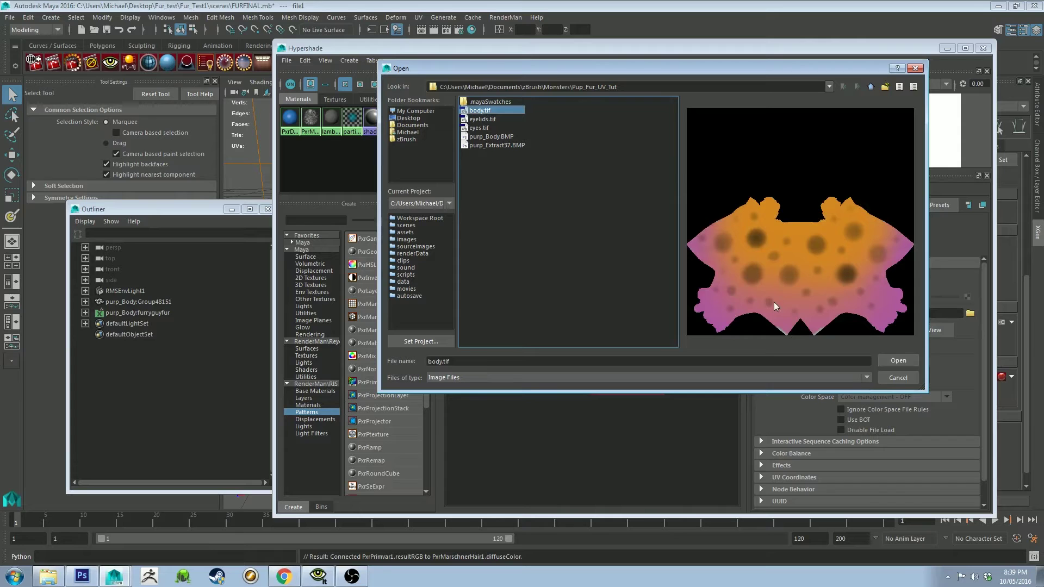
pyautogui.click(898, 360)
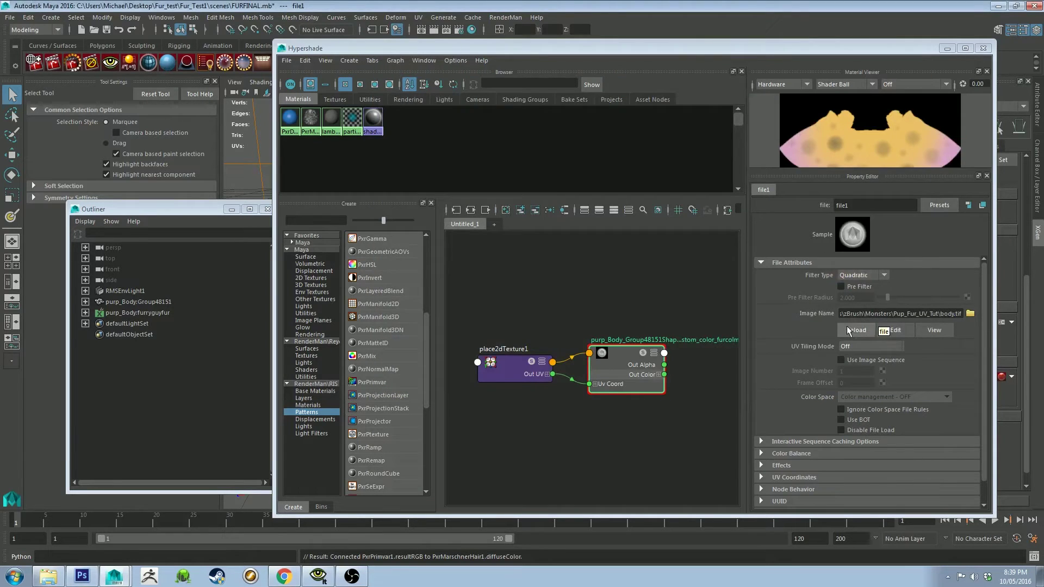
pyautogui.click(947, 48)
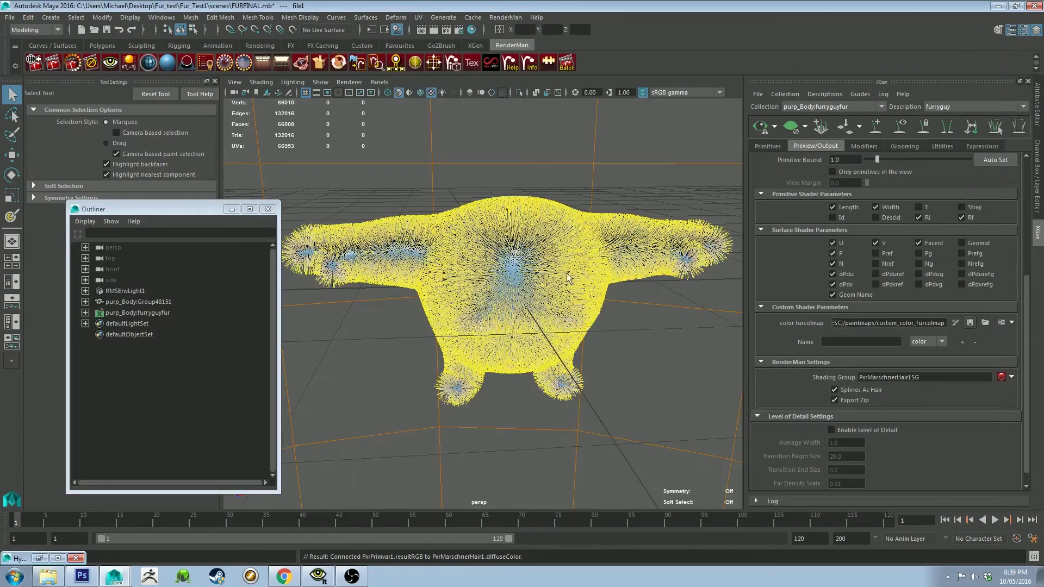
# - Tumble the persp view slightly and refresh the XGen fur preview
pyautogui.scroll(3, 550, 278)
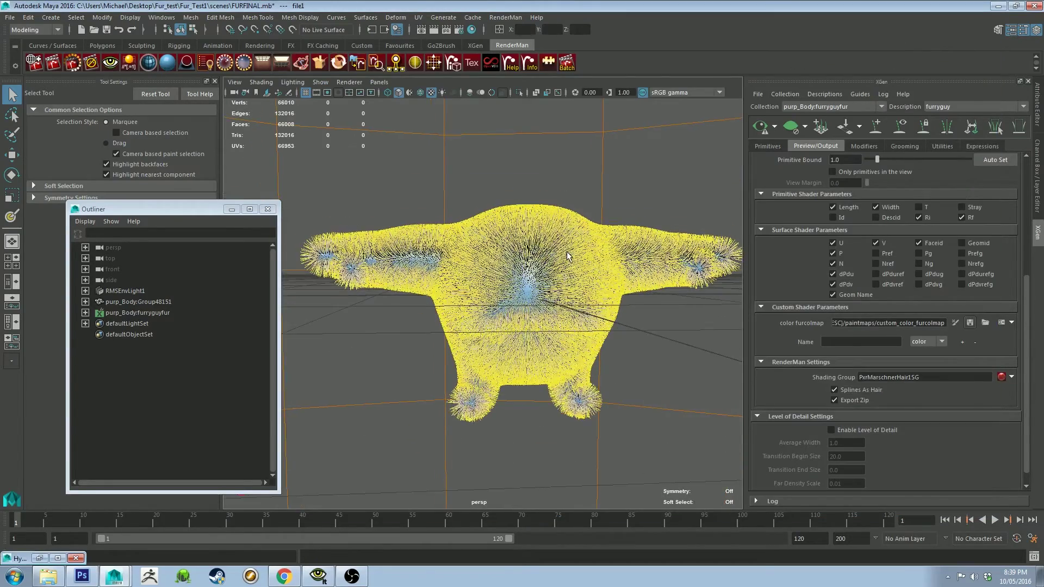
pyautogui.keyDown('alt'); pyautogui.moveTo(579, 284); pyautogui.dragTo(628, 193); pyautogui.keyUp('alt')
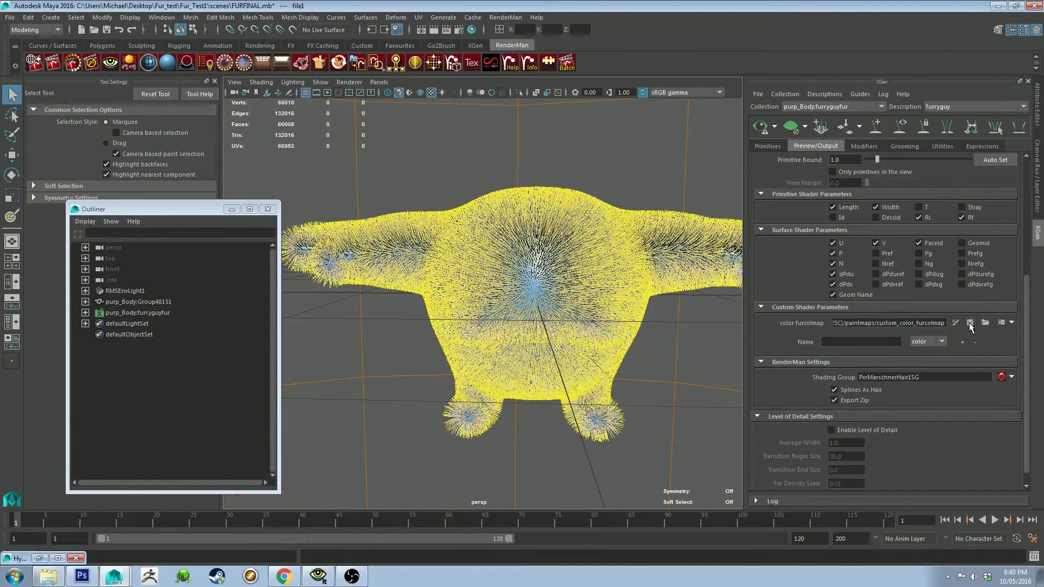
pyautogui.click(760, 125)
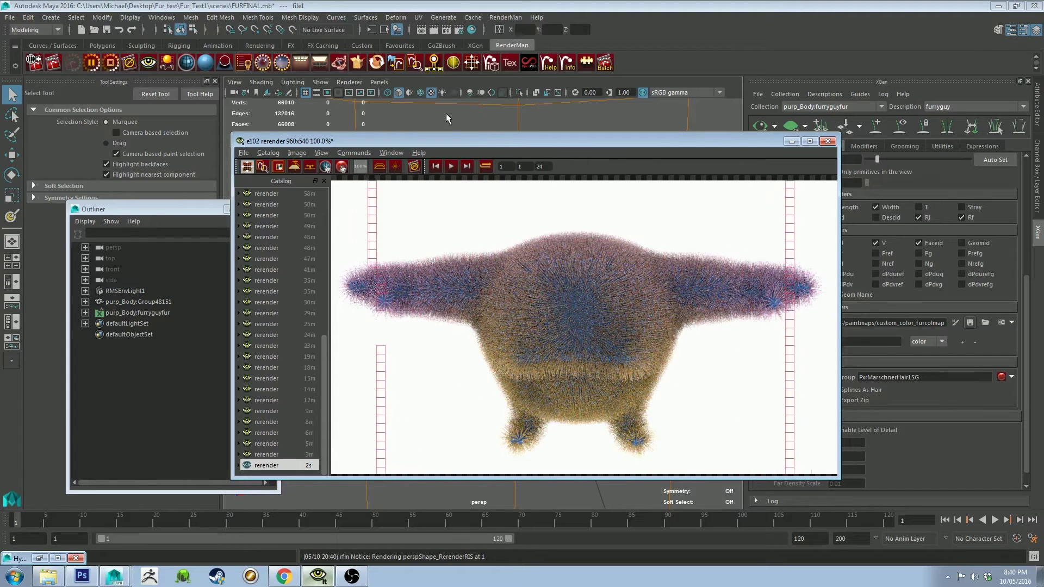
# - Orbit the creature to an angled rear view and watch the IPR rerender
pyautogui.click(480, 112)
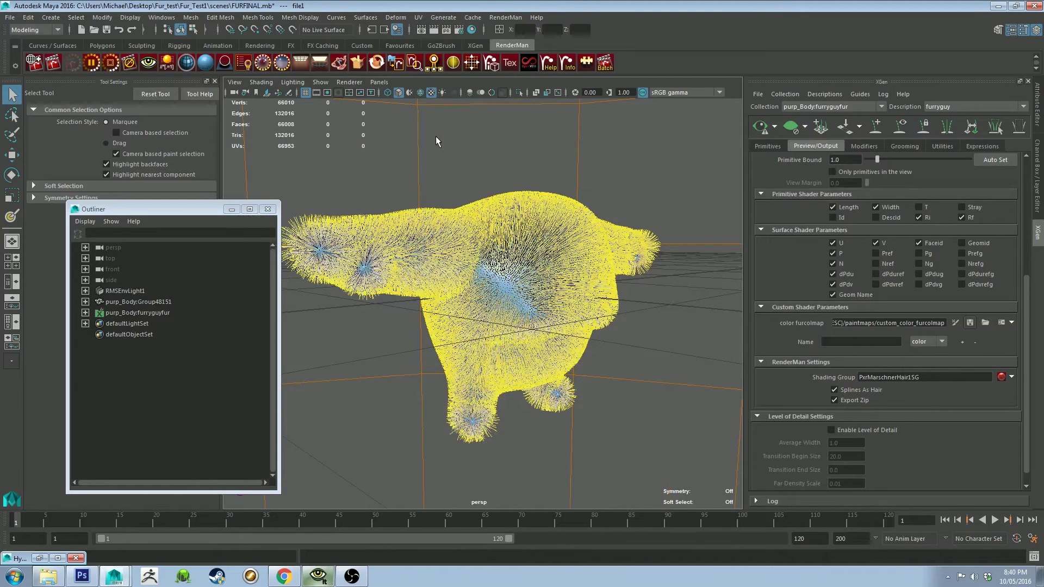
pyautogui.click(438, 137)
pyautogui.keyDown('alt'); pyautogui.moveTo(502, 156); pyautogui.dragTo(351, 484); pyautogui.keyUp('alt')
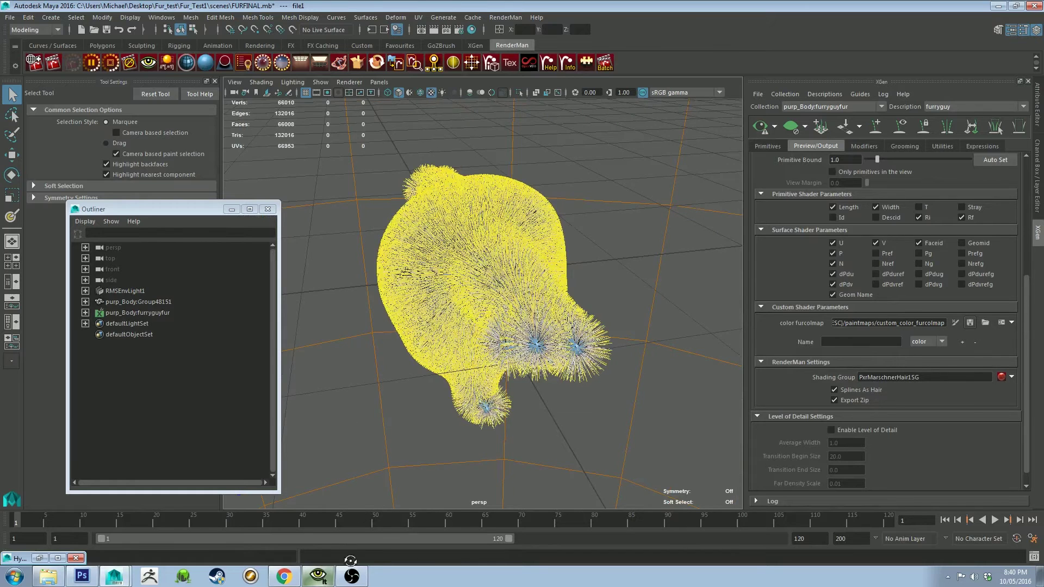
pyautogui.click(320, 575)
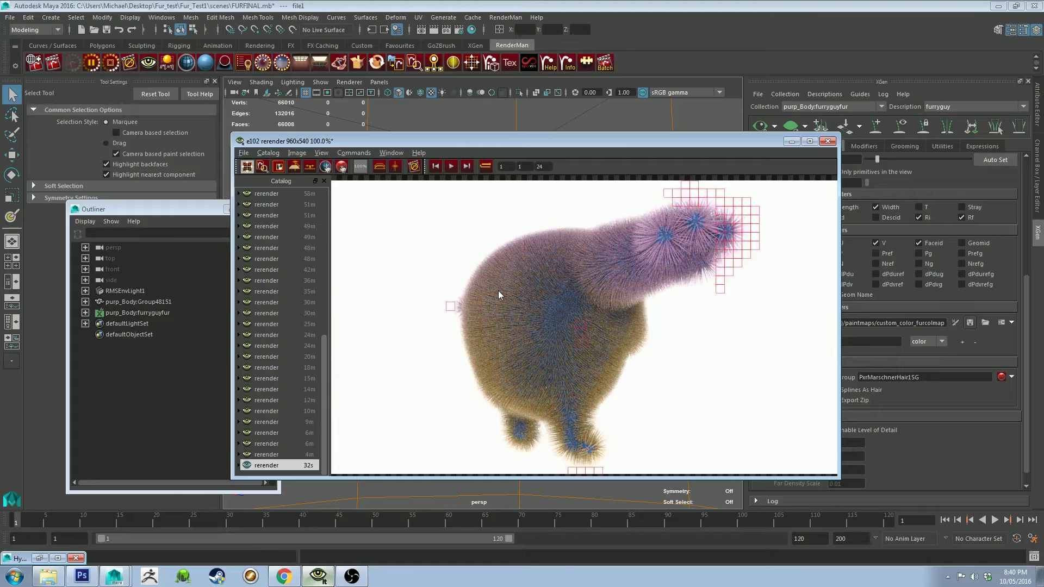
# - Stop the IPR render, close the render window, and orbit back to the creature's front
pyautogui.click(415, 169)
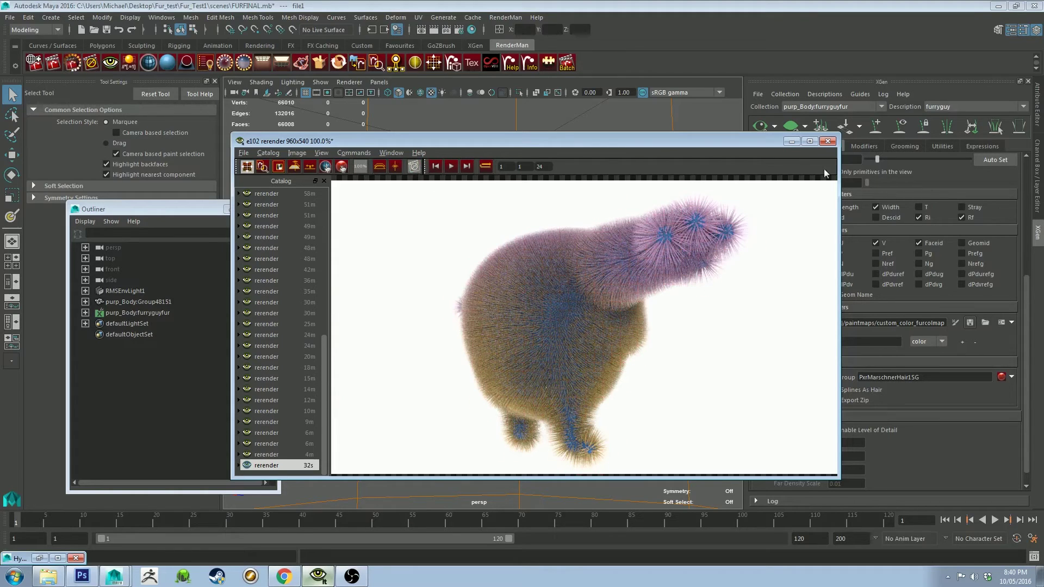
pyautogui.click(828, 141)
pyautogui.keyDown('alt'); pyautogui.moveTo(570, 193); pyautogui.dragTo(626, 216); pyautogui.keyUp('alt')
pyautogui.keyDown('alt'); pyautogui.moveTo(650, 347); pyautogui.dragTo(537, 248, button='right'); pyautogui.keyUp('alt')
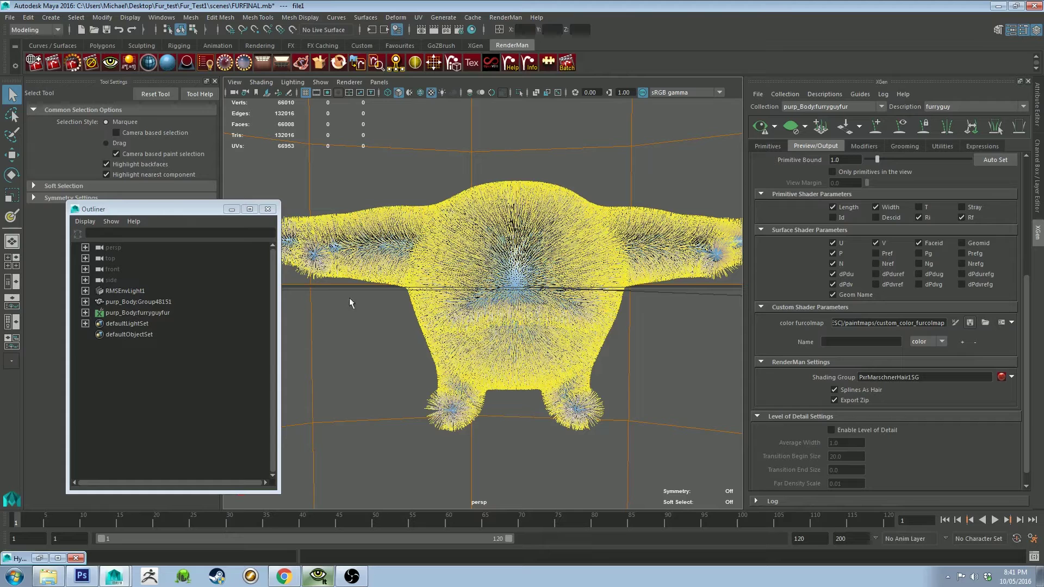
# - Connect a new File texture loading body.tif to PxrDisney1's Base Color, then minimize Hypershade
pyautogui.click(49, 559)
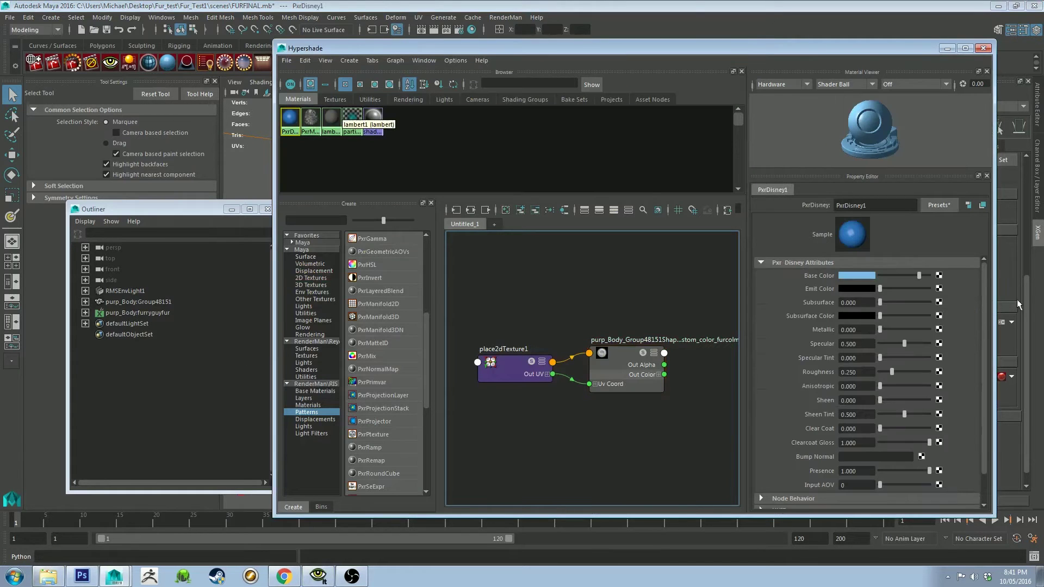
pyautogui.click(939, 275)
pyautogui.click(413, 209)
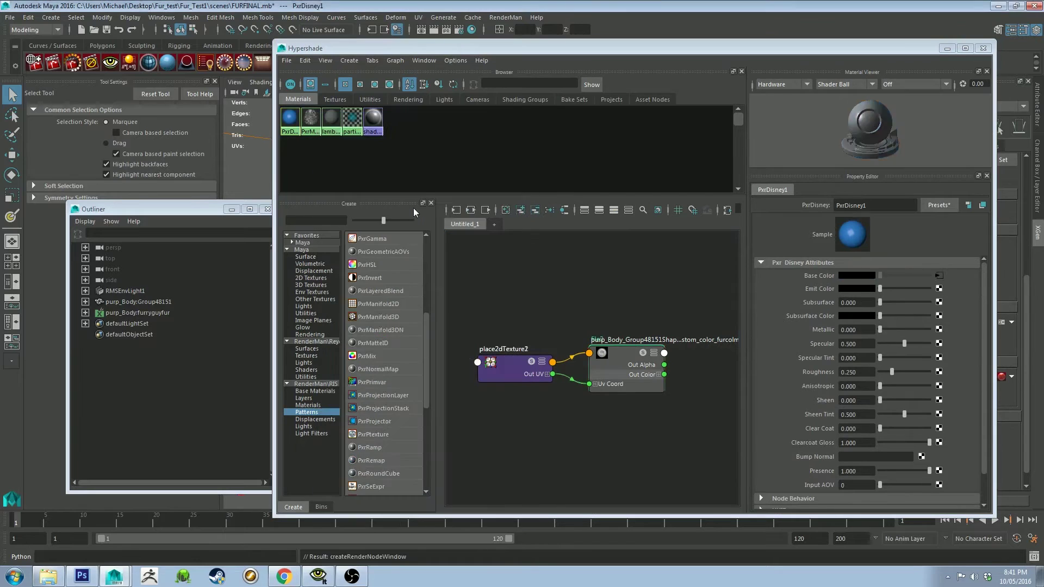
pyautogui.click(970, 313)
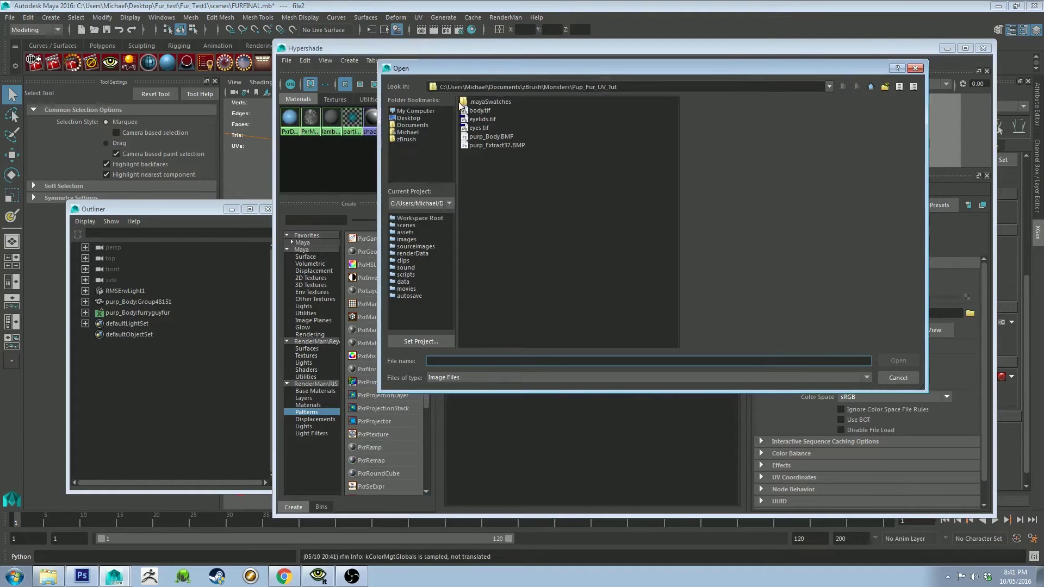
pyautogui.click(480, 110)
pyautogui.click(898, 360)
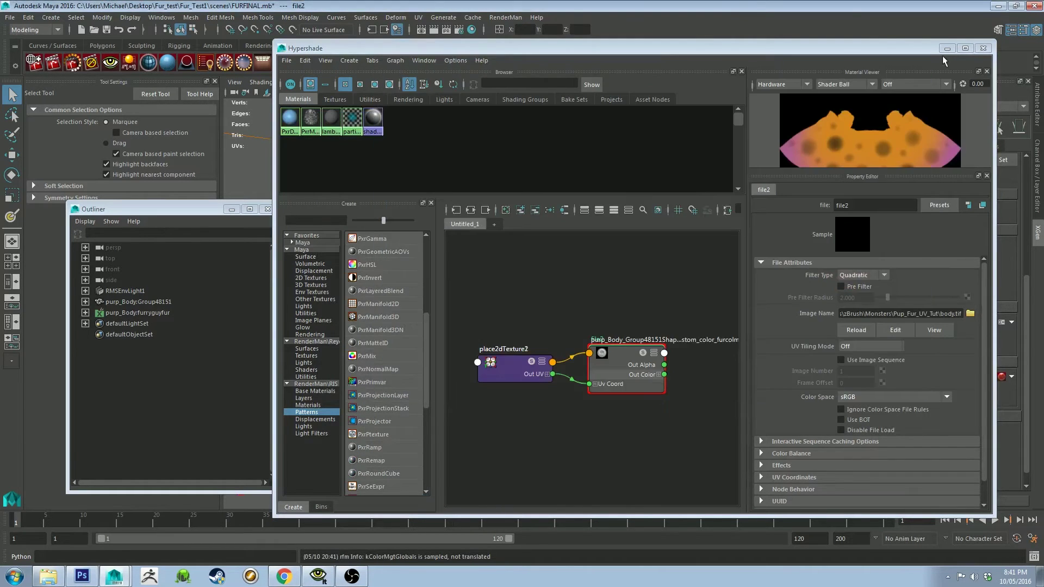
pyautogui.click(946, 48)
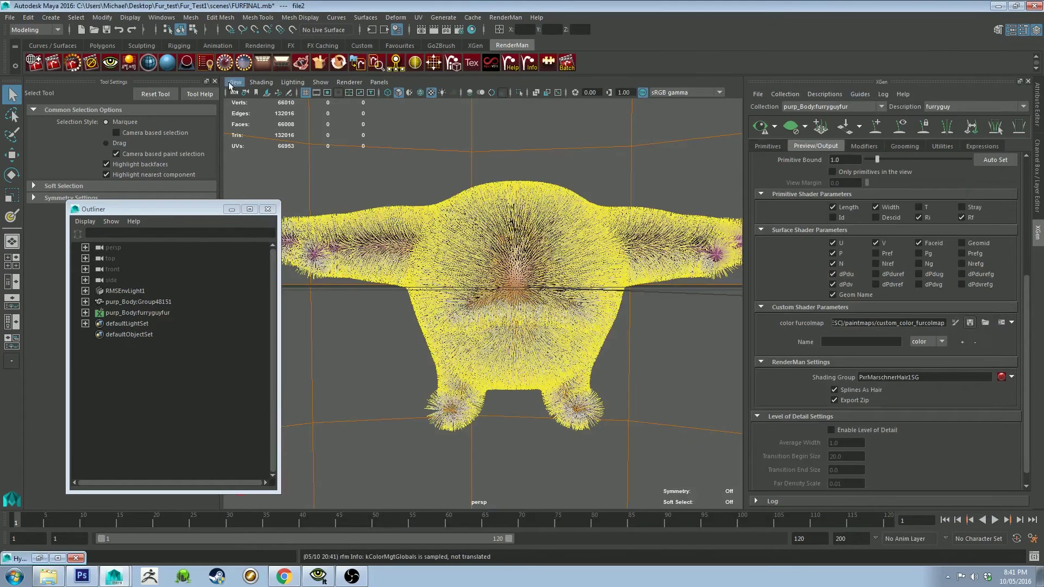
# - Start a new RenderMan render from an angled view and watch it in the render window
pyautogui.moveTo(478, 245)
pyautogui.keyDown('alt'); pyautogui.mouseDown()
pyautogui.moveTo(522, 251)
pyautogui.moveTo(467, 245)
pyautogui.mouseUp(); pyautogui.keyUp('alt')
pyautogui.click(73, 64)
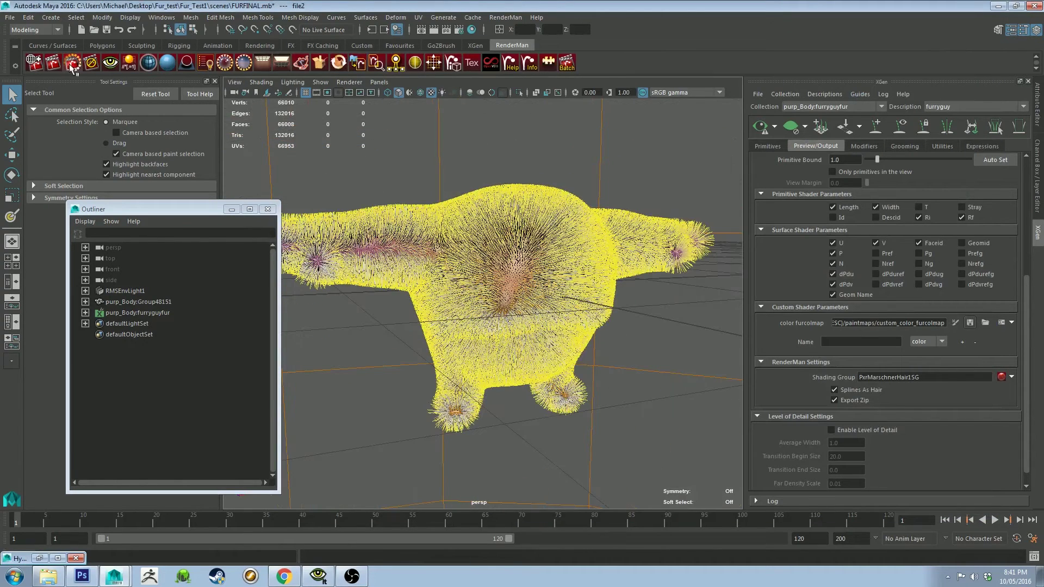
pyautogui.click(317, 577)
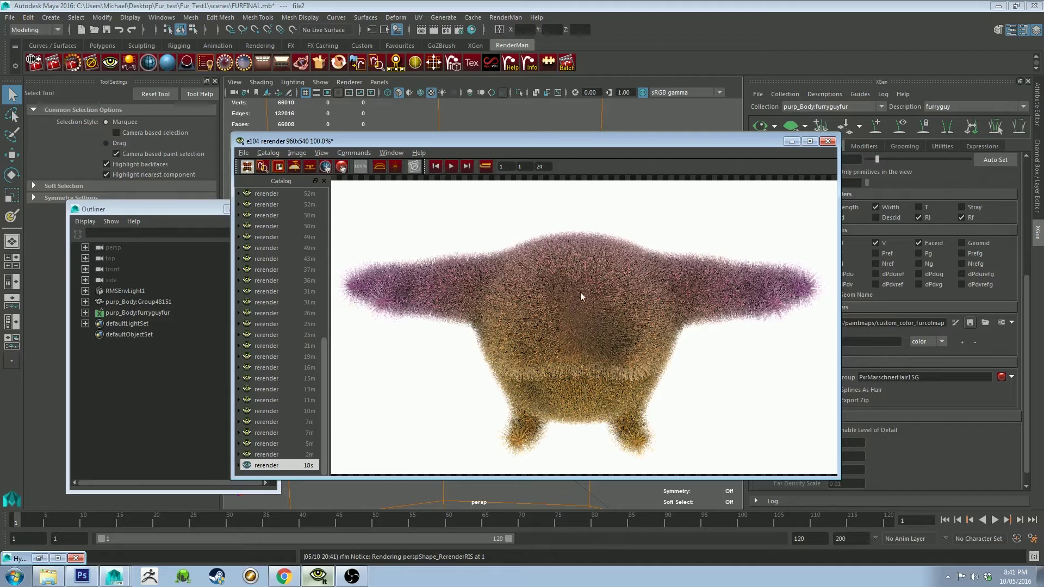
# - Restore Hypershade and select the PxrMarschnerHair1 hair material
pyautogui.click(32, 559)
pyautogui.click(39, 559)
pyautogui.click(311, 117)
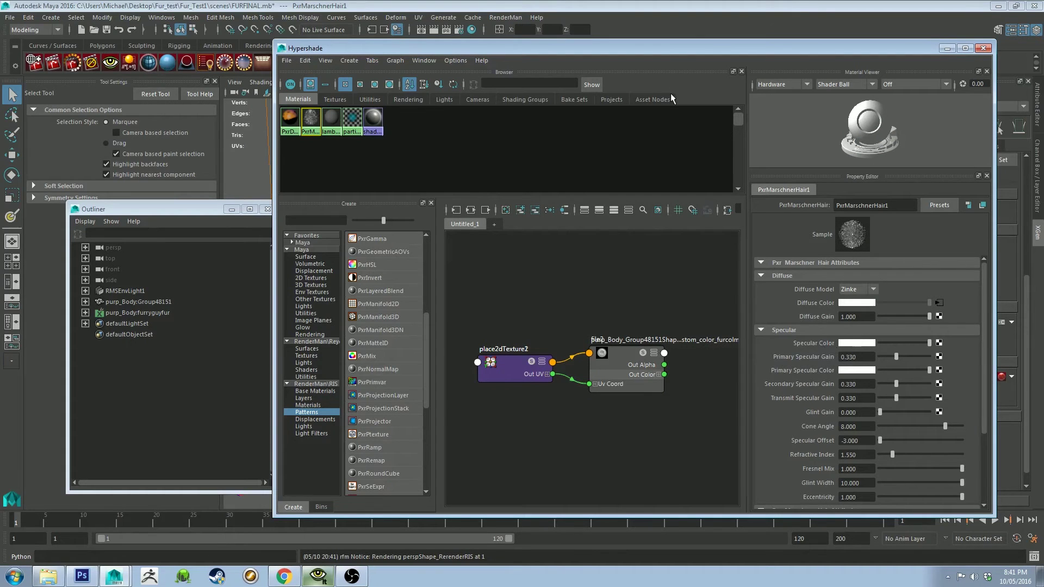
# - Compare against the earlier fur render, then set PxrMarschnerHair1's Diffuse Model to Kajiya
pyautogui.moveTo(665, 47); pyautogui.dragTo(792, 55)
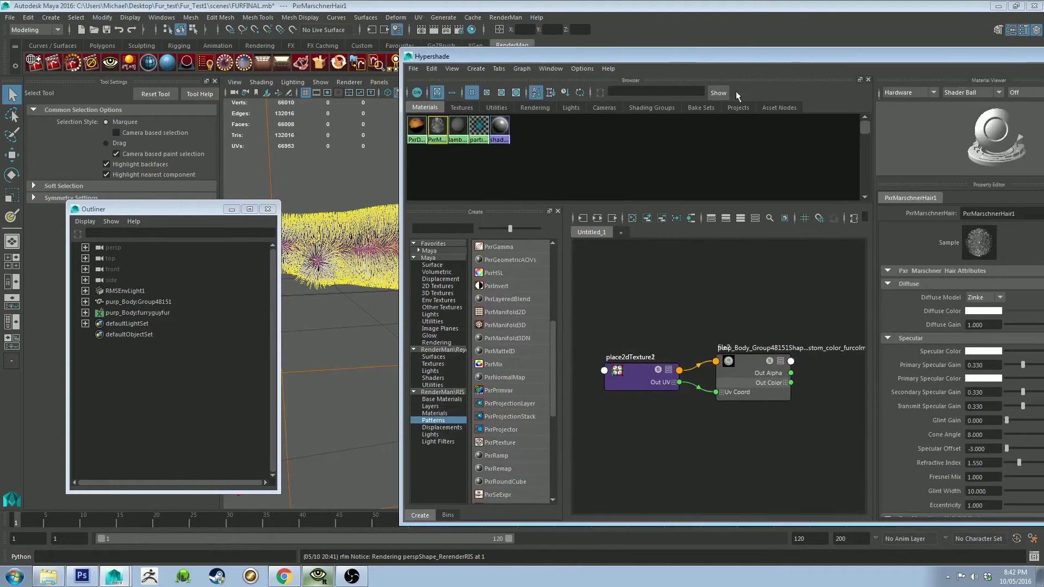
pyautogui.click(318, 576)
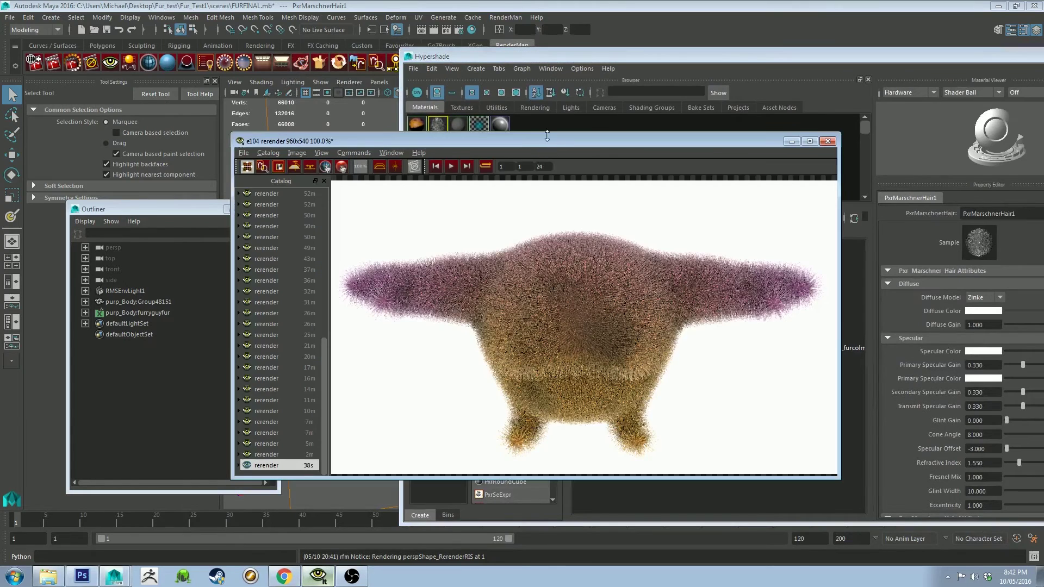
pyautogui.moveTo(552, 136); pyautogui.dragTo(321, 94)
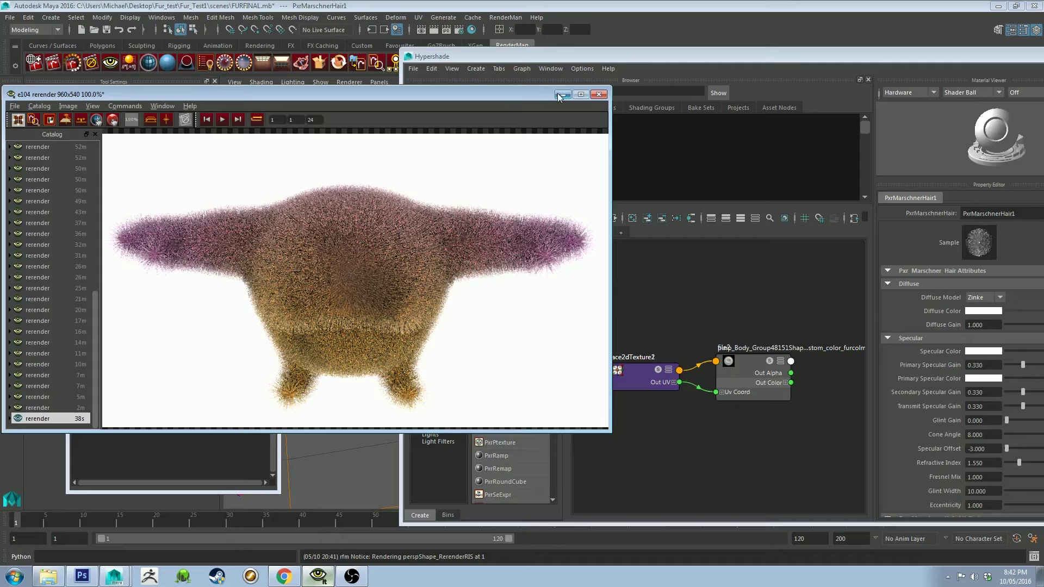
pyautogui.click(613, 54)
pyautogui.moveTo(613, 56); pyautogui.dragTo(403, 48)
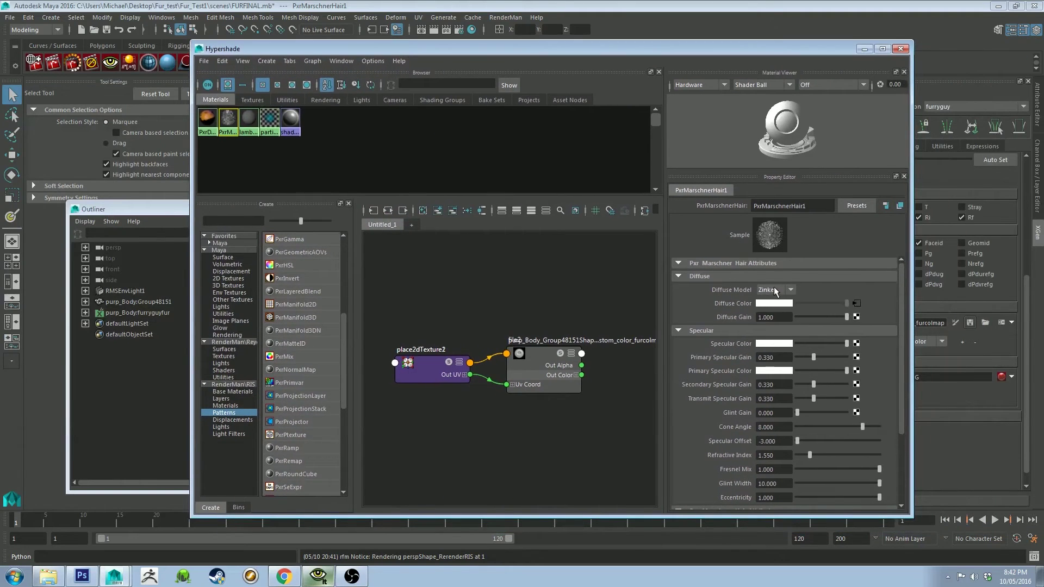
pyautogui.click(771, 313)
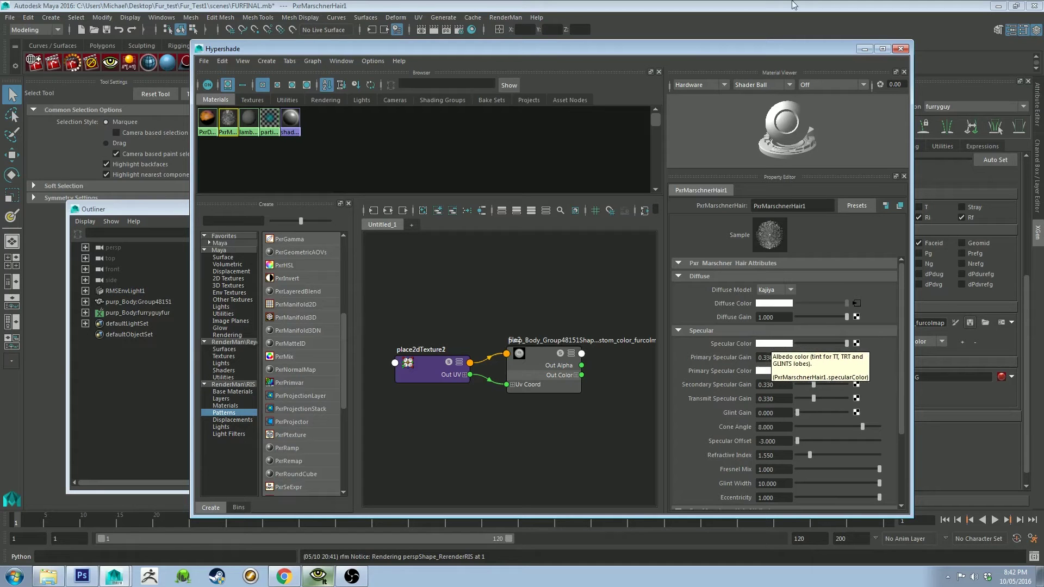
# - Minimize Hypershade, frame the creature, and add a PxrStdAreaLight from the shelf
pyautogui.click(864, 49)
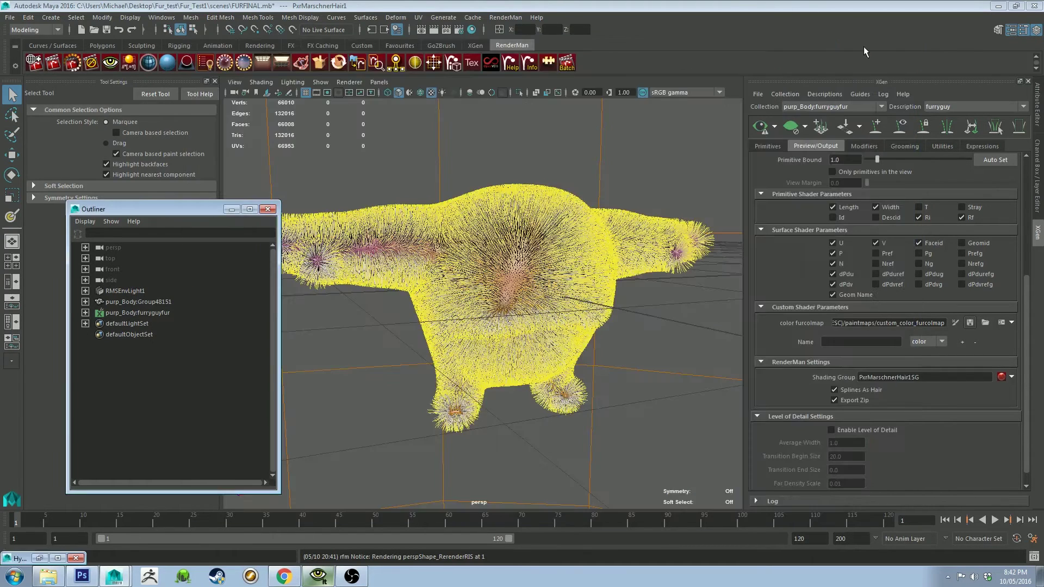
pyautogui.keyDown('alt'); pyautogui.moveTo(640, 233); pyautogui.dragTo(580, 177, button='right'); pyautogui.keyUp('alt')
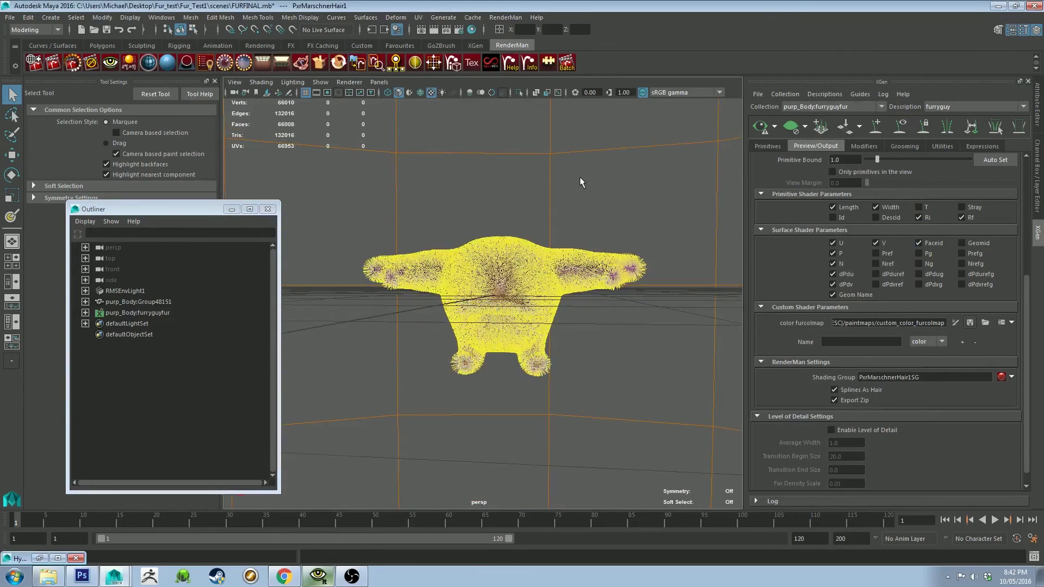
pyautogui.keyDown('alt'); pyautogui.moveTo(580, 177); pyautogui.dragTo(556, 185); pyautogui.keyUp('alt')
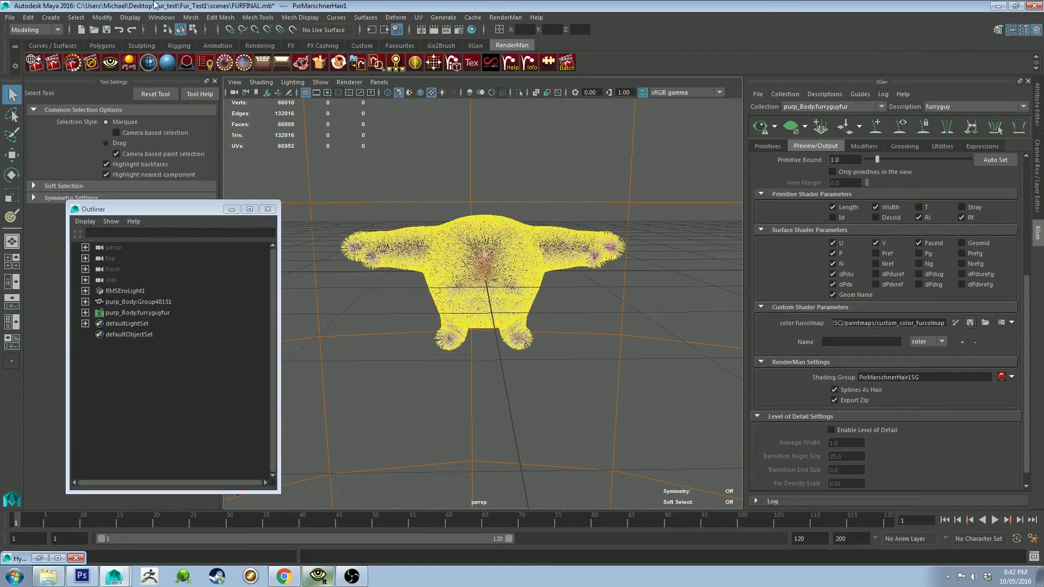
pyautogui.click(263, 62)
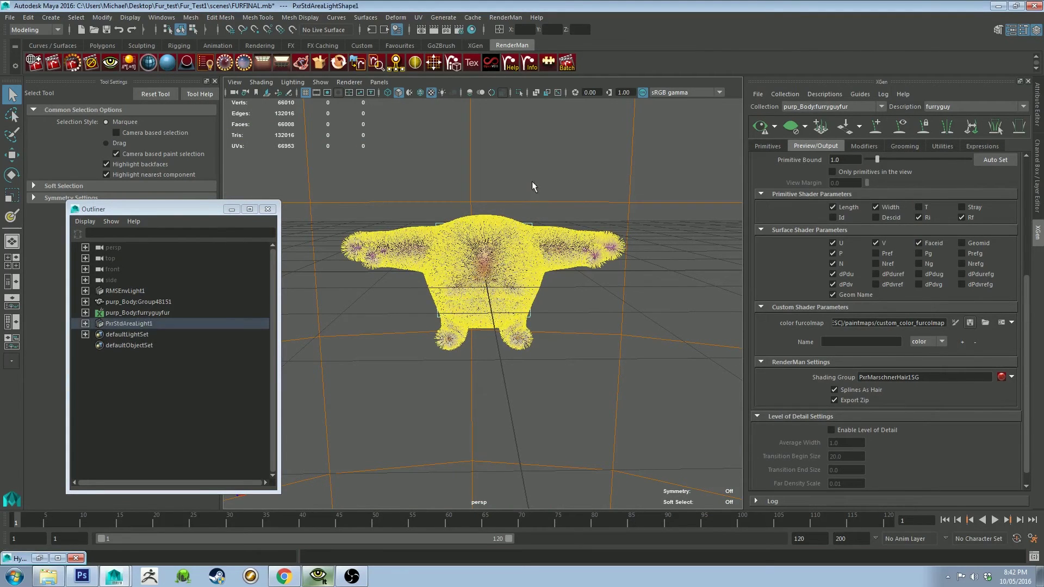
# - Move PxrStdAreaLight1 to the creature's right and rotate it to face the model
pyautogui.keyDown('alt'); pyautogui.moveTo(520, 195); pyautogui.dragTo(493, 282); pyautogui.keyUp('alt')
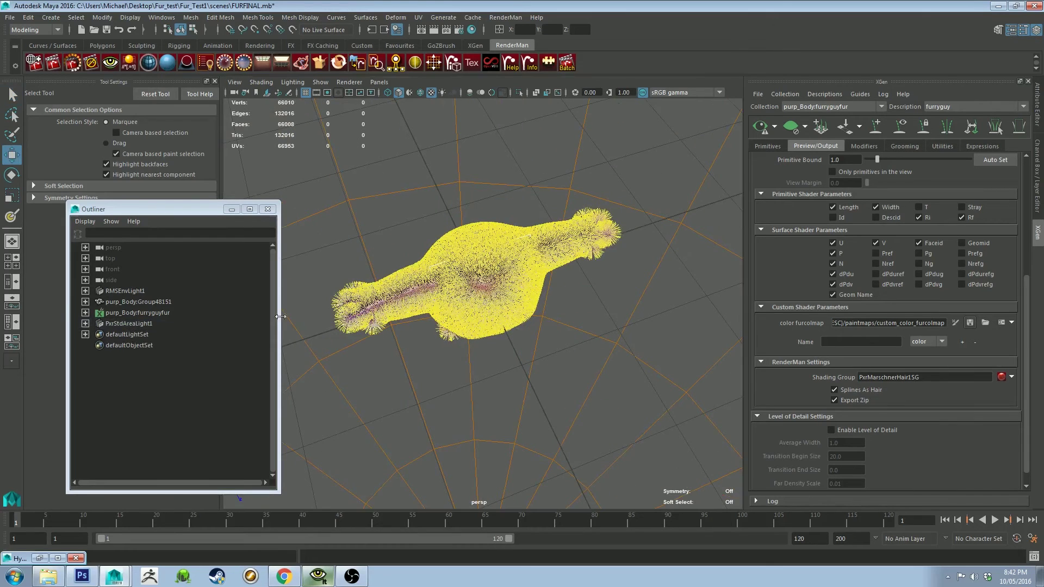
pyautogui.press('w')
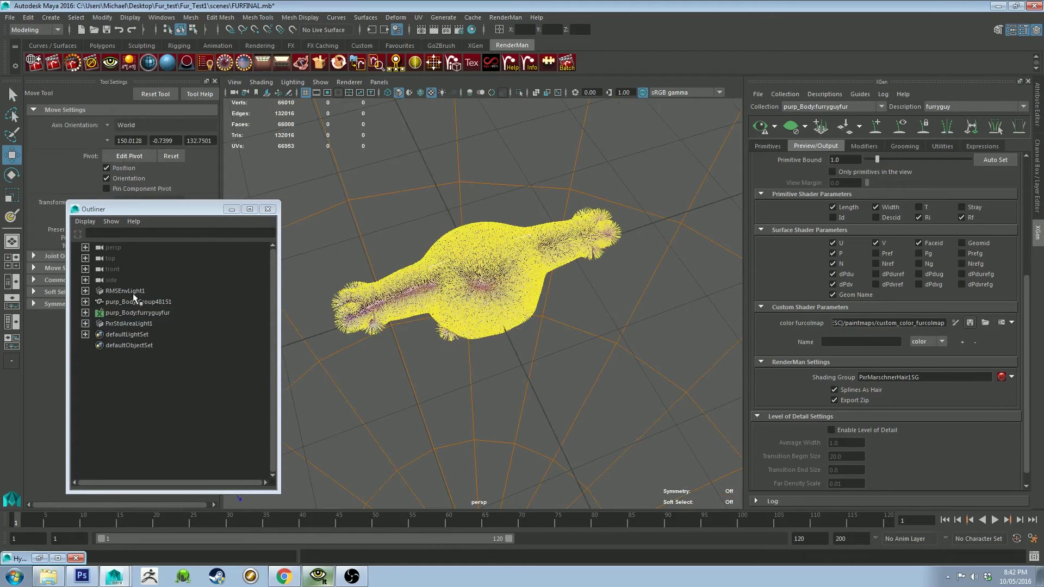
pyautogui.click(126, 324)
pyautogui.moveTo(506, 292); pyautogui.dragTo(590, 272)
pyautogui.press('e')
pyautogui.keyDown('alt'); pyautogui.moveTo(590, 271); pyautogui.dragTo(457, 231); pyautogui.keyUp('alt')
pyautogui.scroll(3, 456, 231)
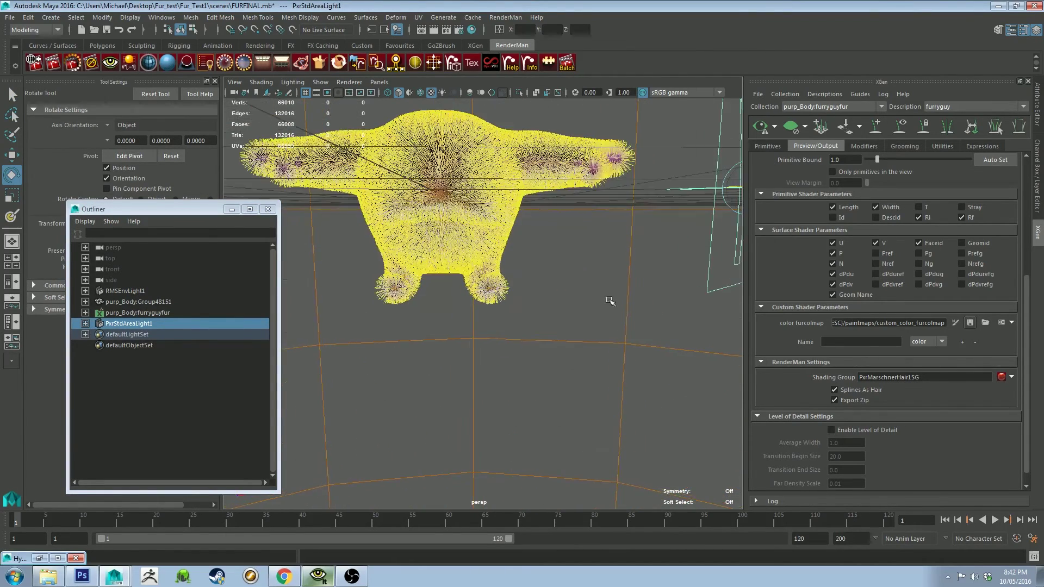
# - Set the area light's colour to warm orange-brown (H 19, S 0.92, V 0.44)
pyautogui.click(1037, 103)
pyautogui.click(885, 259)
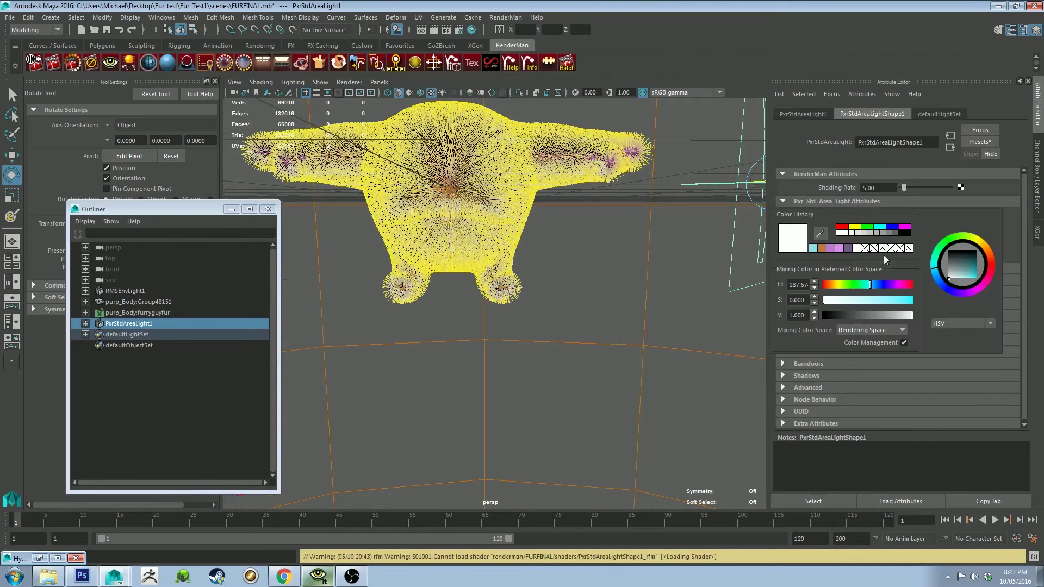
pyautogui.moveTo(982, 269)
pyautogui.mouseDown()
pyautogui.moveTo(992, 260)
pyautogui.moveTo(975, 275)
pyautogui.moveTo(992, 258)
pyautogui.mouseUp()
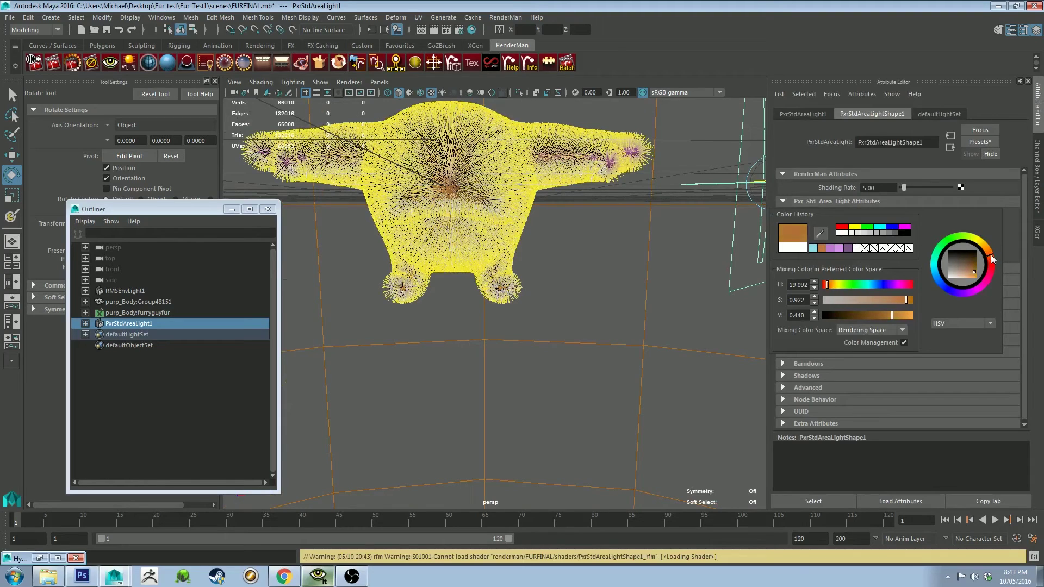
pyautogui.moveTo(562, 208); pyautogui.dragTo(620, 244, button='middle')
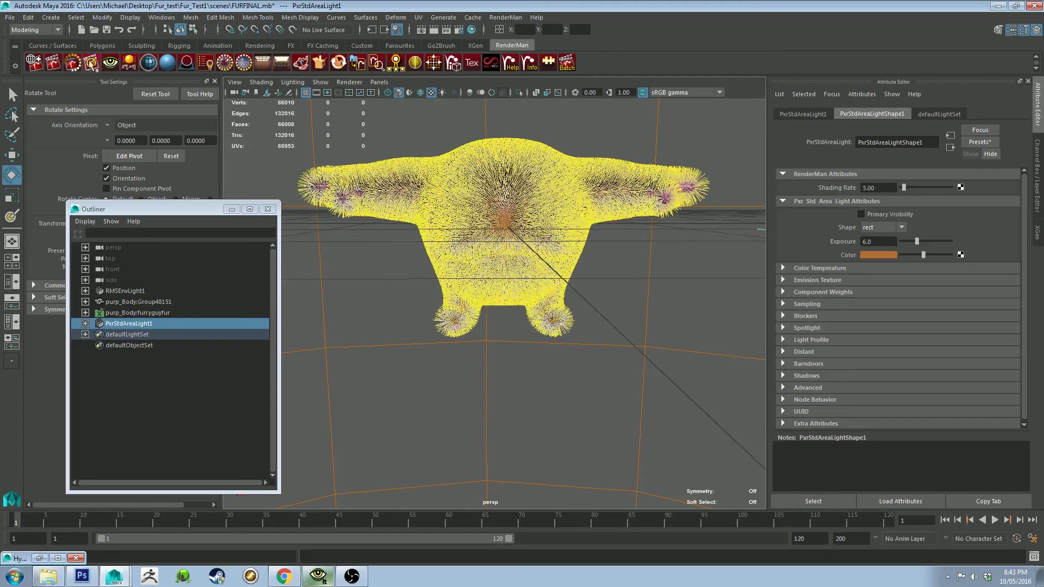
# - Run a RenderMan IPR render to check the warm side lighting, then minimize the render window
pyautogui.click(72, 63)
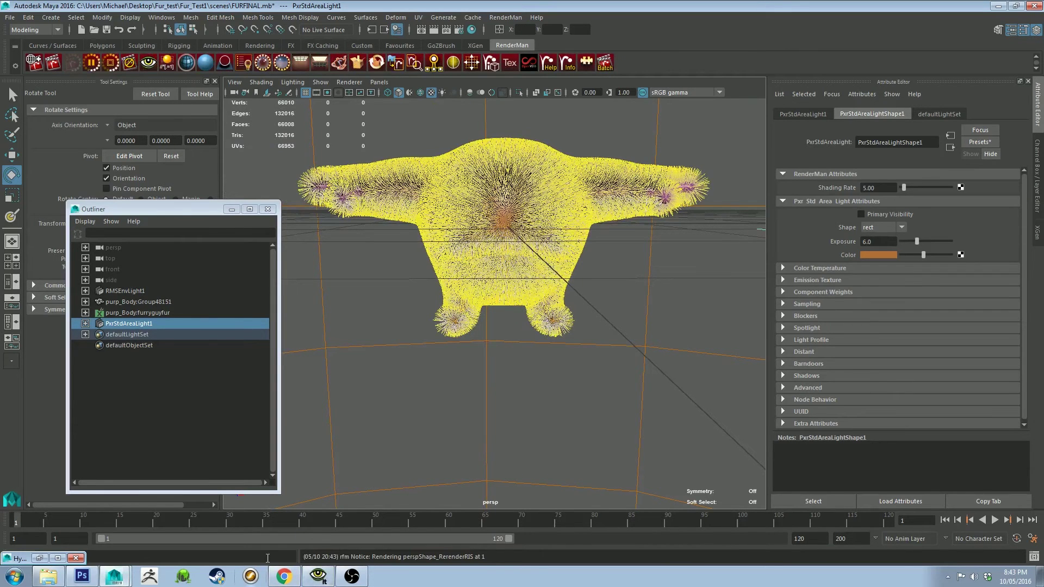
pyautogui.click(318, 576)
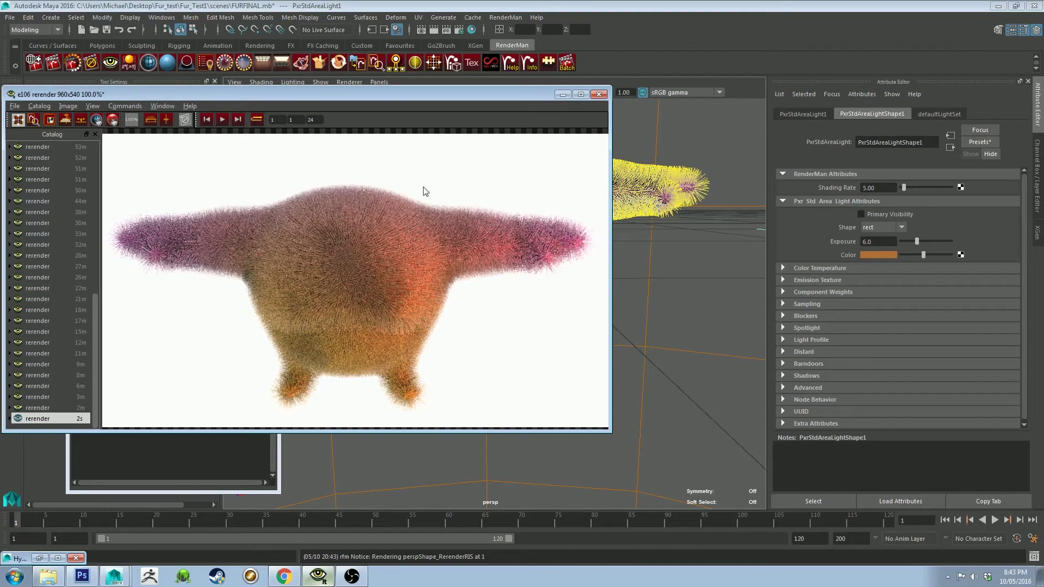
pyautogui.click(562, 94)
pyautogui.scroll(-3, 611, 316)
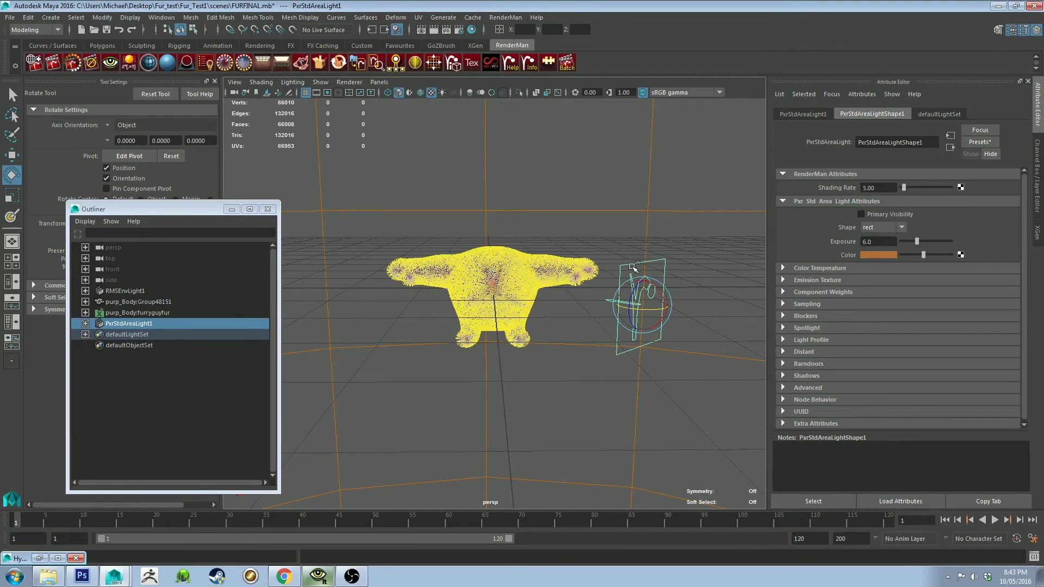
# - Nudge the area light along X, then duplicate it onto the creature's left, rotated to face it
pyautogui.press('w')
pyautogui.moveTo(668, 305)
pyautogui.mouseDown()
pyautogui.moveTo(600, 306)
pyautogui.moveTo(686, 311)
pyautogui.mouseUp()
pyautogui.hotkey('ctrl', 'd')
pyautogui.moveTo(678, 306); pyautogui.dragTo(321, 308)
pyautogui.press('e')
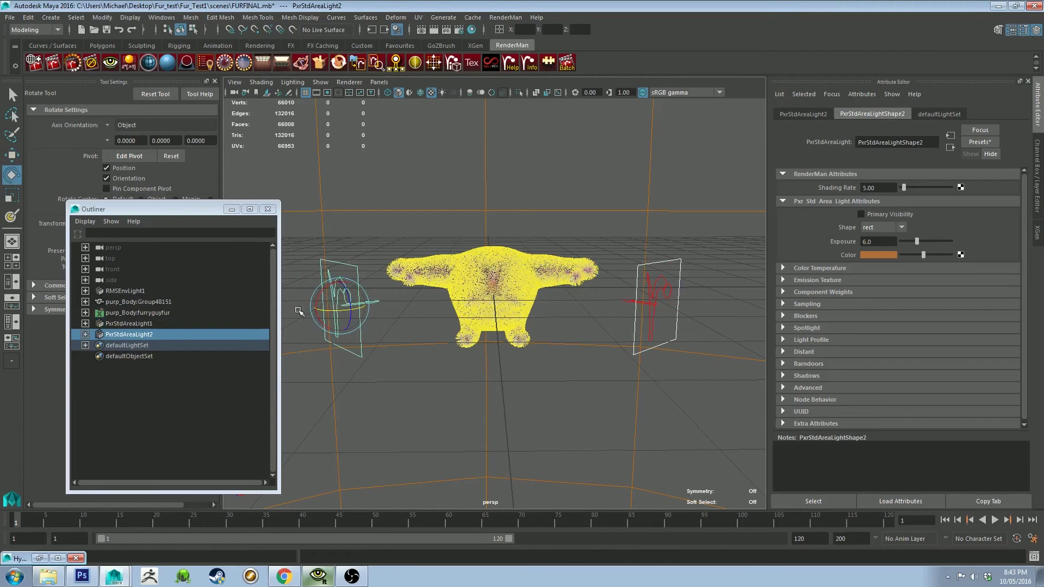
pyautogui.keyDown('alt'); pyautogui.moveTo(415, 270); pyautogui.dragTo(415, 322); pyautogui.keyUp('alt')
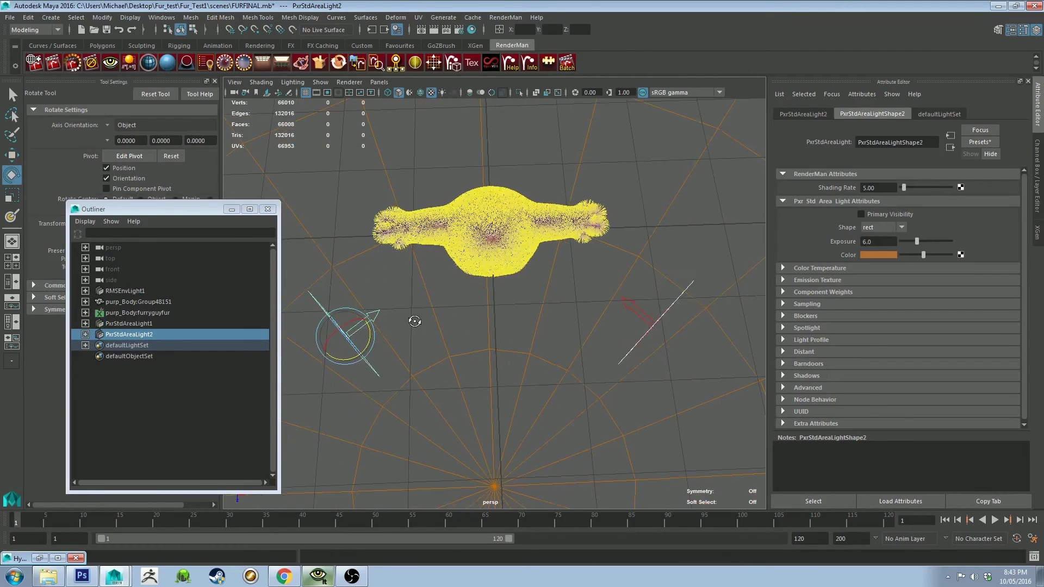
# - Make the left light's colour a bright, low-saturation teal
pyautogui.click(872, 255)
pyautogui.click(921, 268)
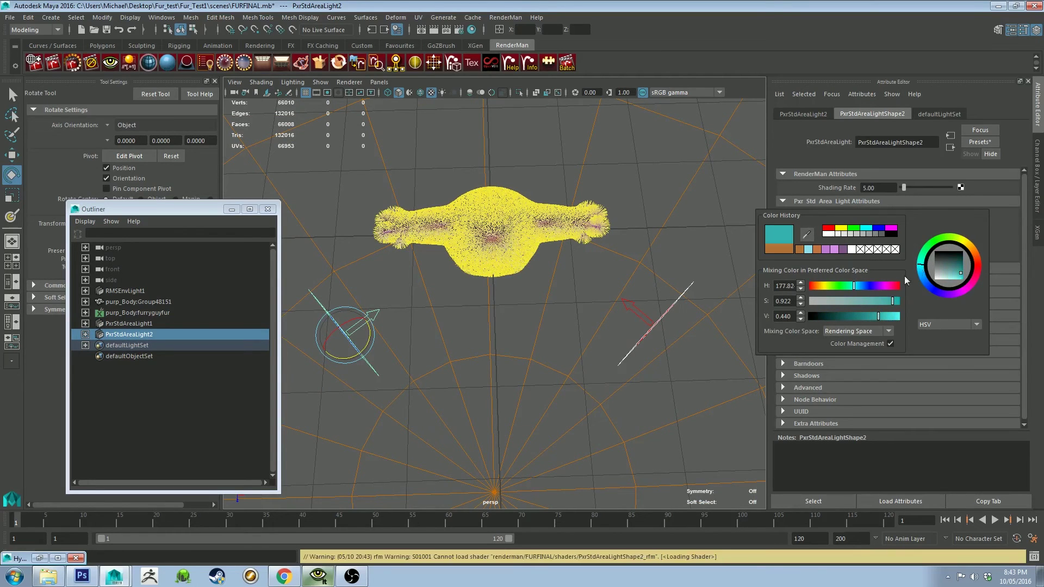
pyautogui.moveTo(882, 315)
pyautogui.mouseDown()
pyautogui.moveTo(889, 310)
pyautogui.moveTo(879, 300)
pyautogui.mouseUp()
pyautogui.click(874, 302)
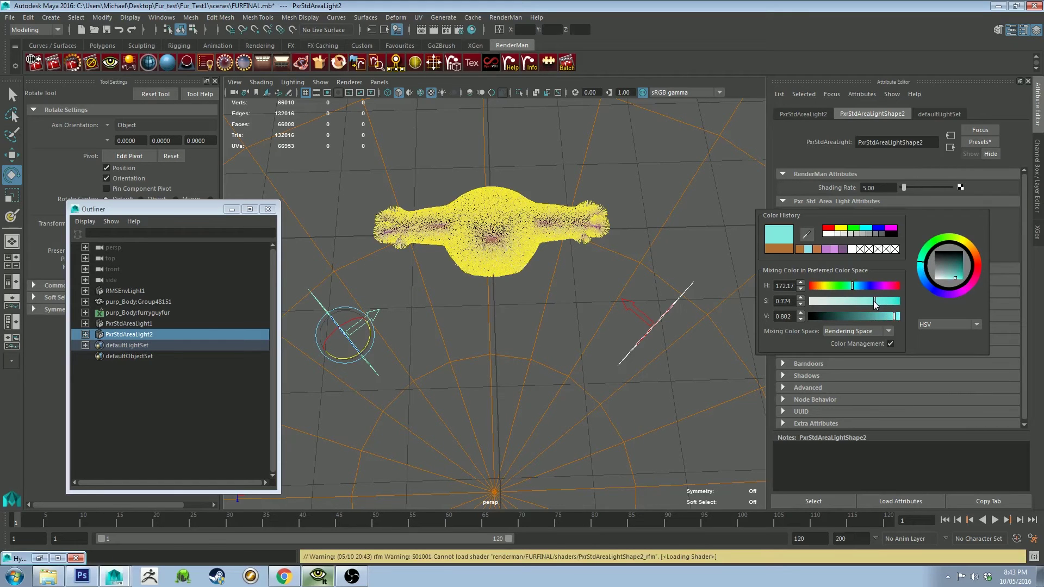
pyautogui.keyDown('alt'); pyautogui.moveTo(469, 308); pyautogui.dragTo(473, 249); pyautogui.keyUp('alt')
pyautogui.scroll(3, 473, 248)
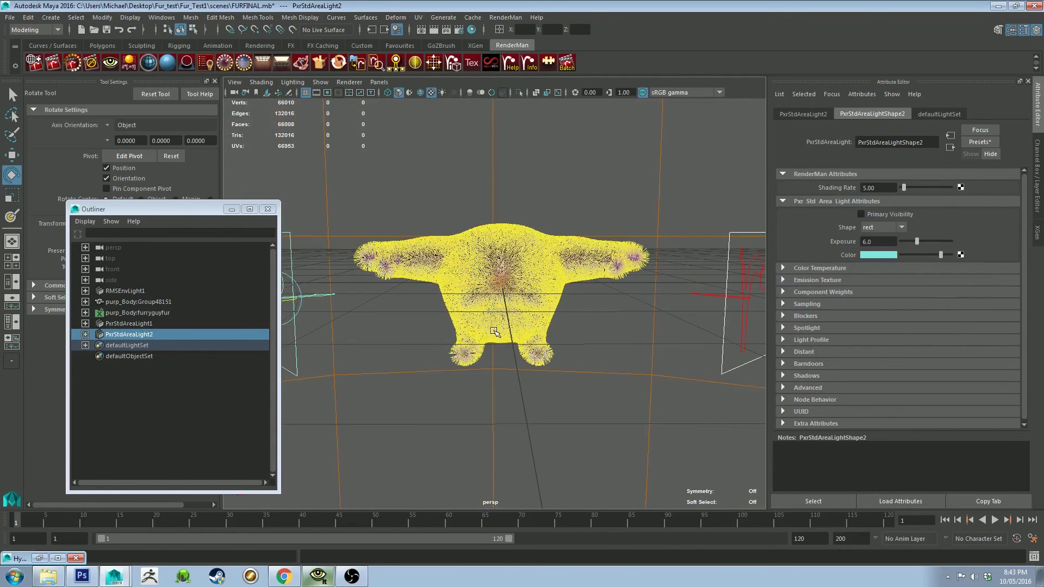
# - Run a RenderMan IPR render and review the teal and orange side lighting on the fur
pyautogui.click(72, 63)
pyautogui.click(319, 576)
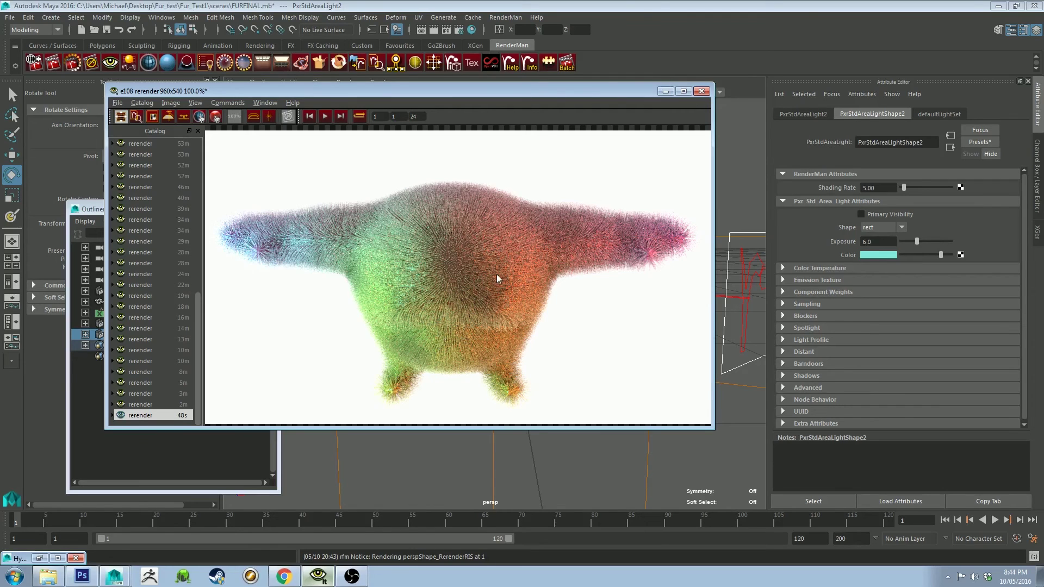
pyautogui.click(665, 91)
pyautogui.keyDown('alt'); pyautogui.moveTo(470, 238); pyautogui.dragTo(485, 203); pyautogui.keyUp('alt')
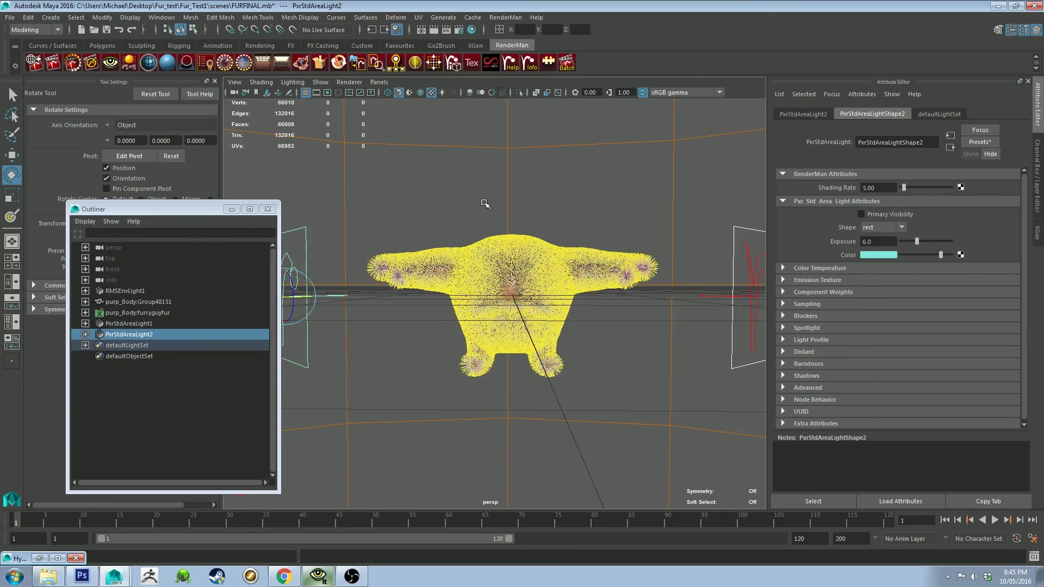